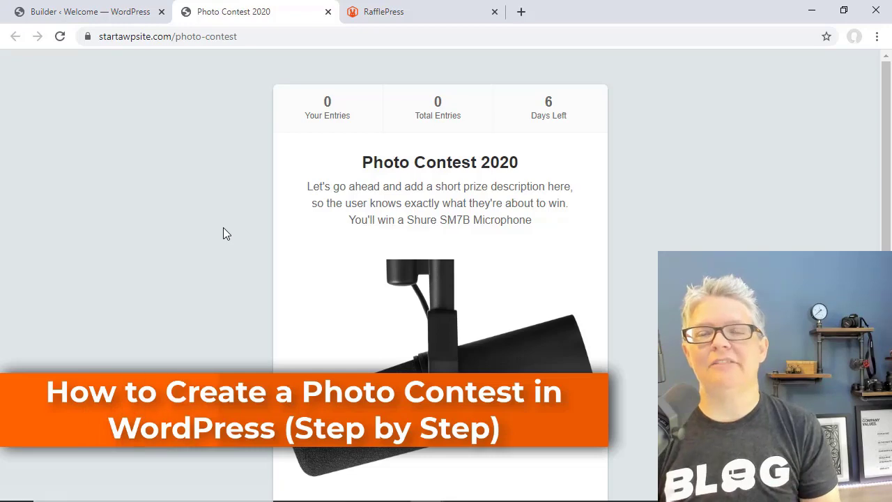
- Scroll through the live Photo Contest 2020 page to review its prize, entry button and photo-submission entry
scroll(224, 229, down, 3)
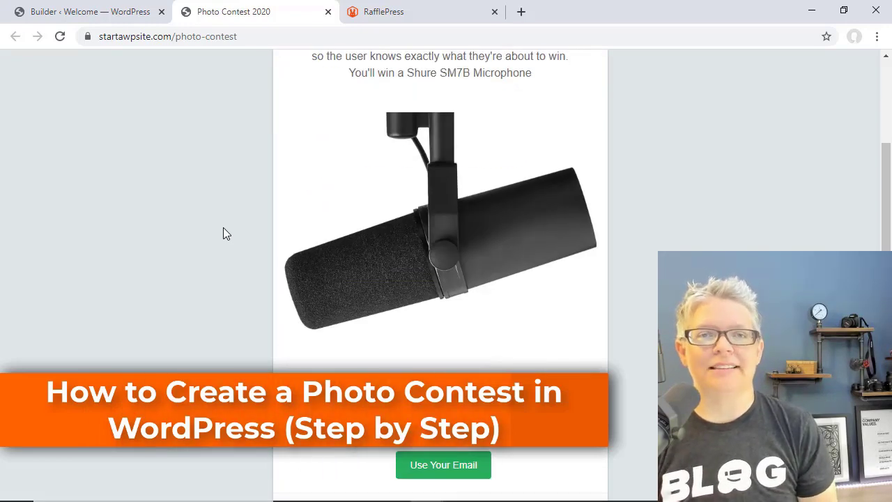
scroll(224, 229, down, 3)
scroll(224, 230, down, 1)
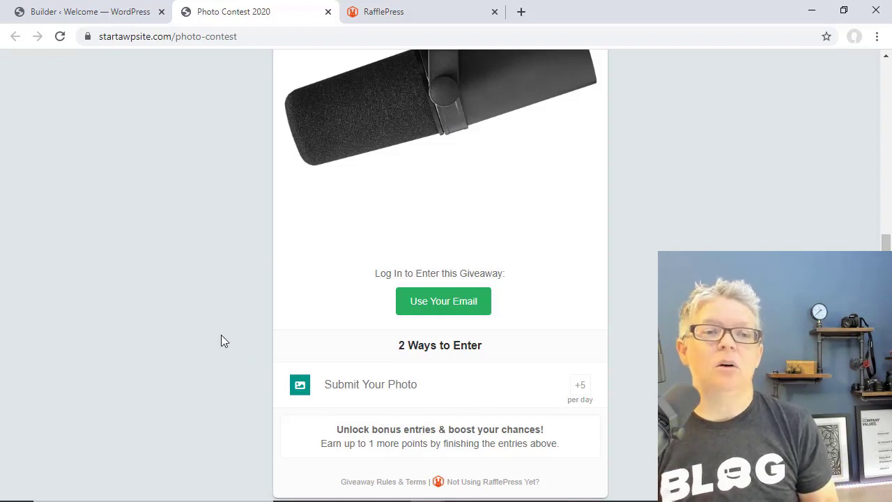
scroll(221, 334, up, 2)
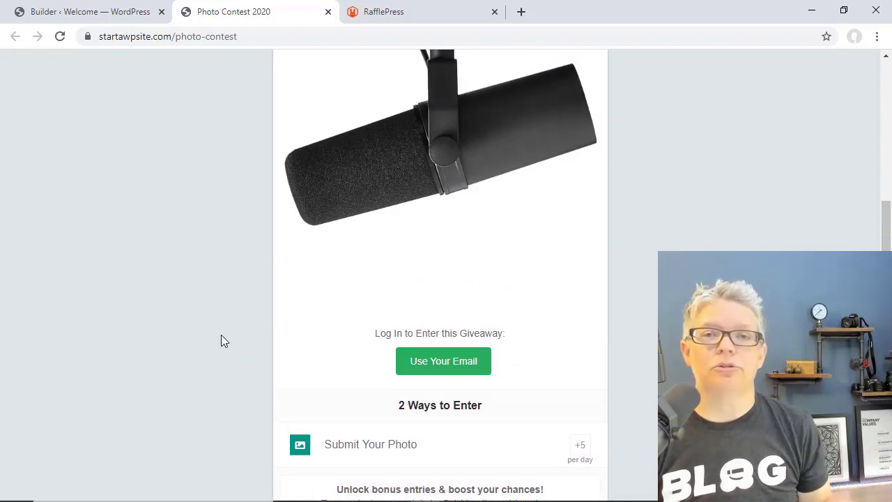
scroll(221, 340, up, 1)
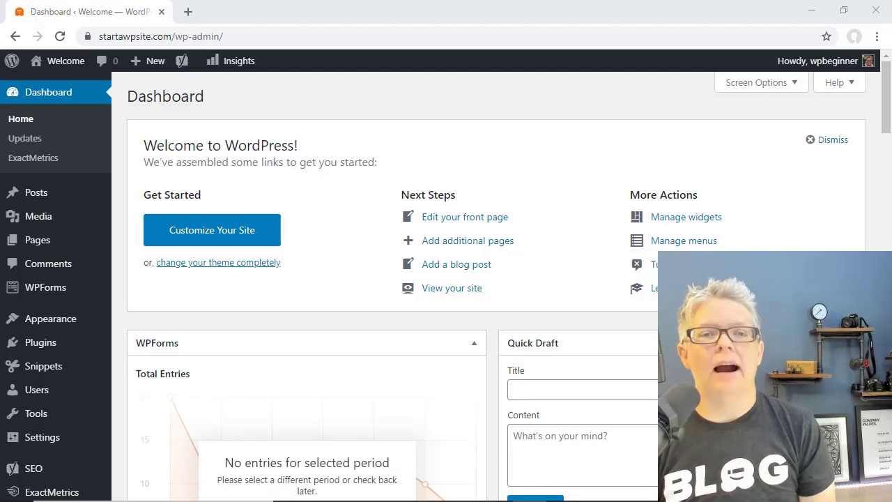
- Get rafflepress-pro-1.3.1.zip from the rafflepress.com account, then go back to the WordPress Dashboard
click(188, 11)
text(raffl)
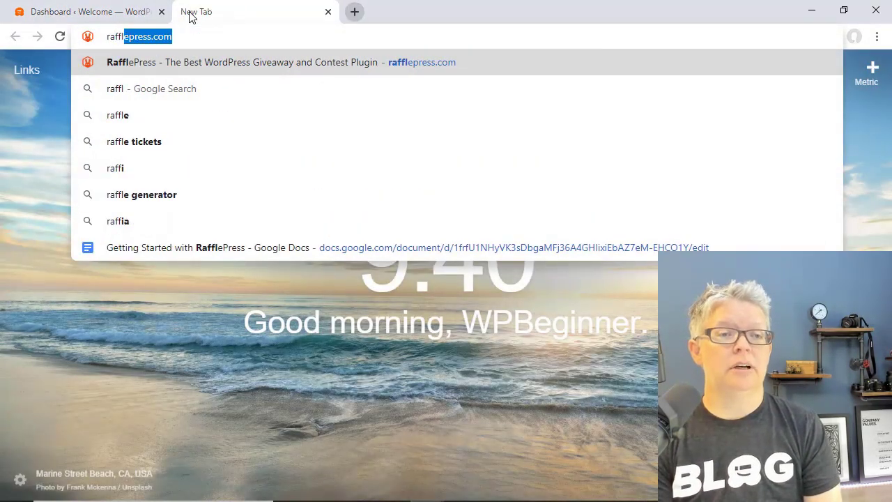
key(Return)
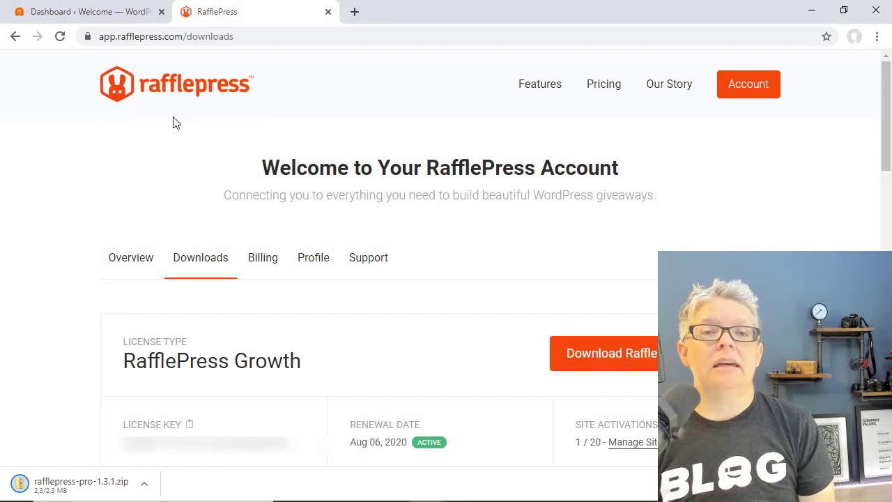
click(73, 10)
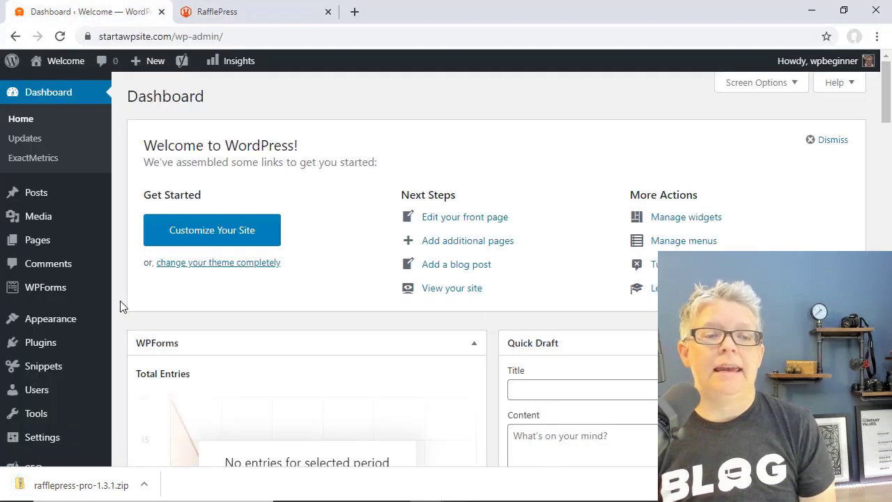
- Upload rafflepress-pro-1.3.1.zip through Plugins > Add New, then install and activate it
mouse_move(44, 342)
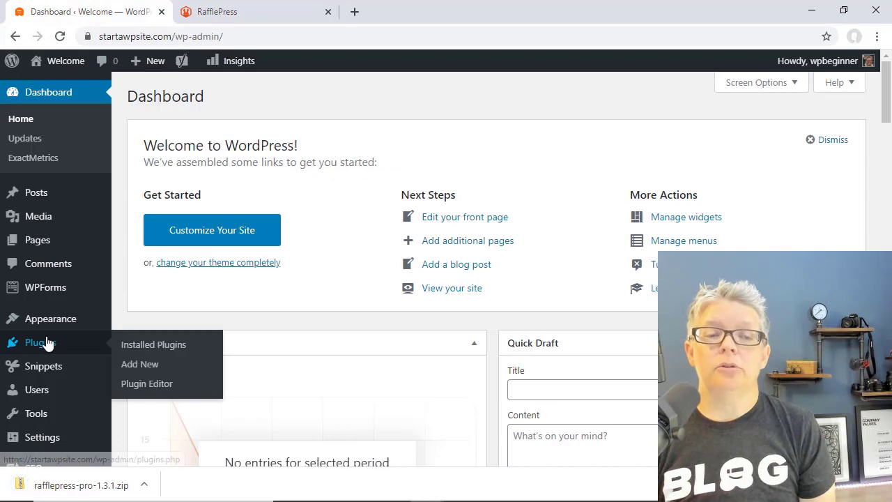
click(136, 366)
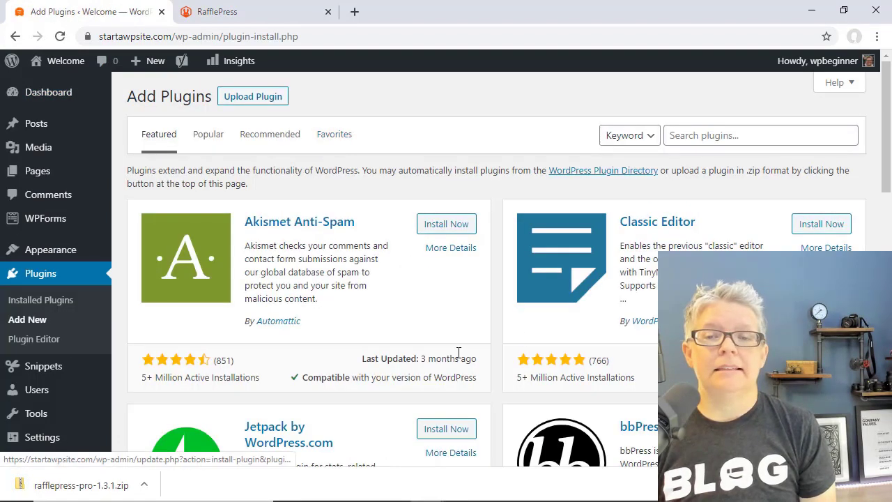
click(253, 99)
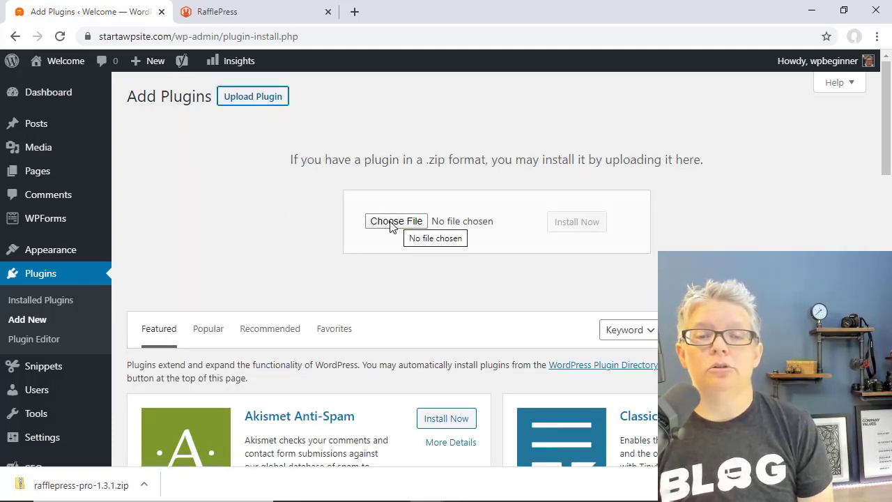
drag(90, 484, 394, 223)
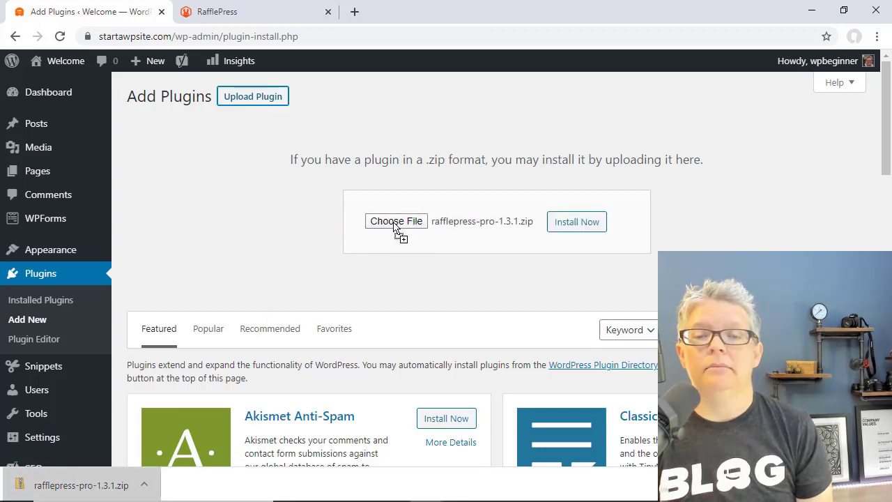
click(397, 223)
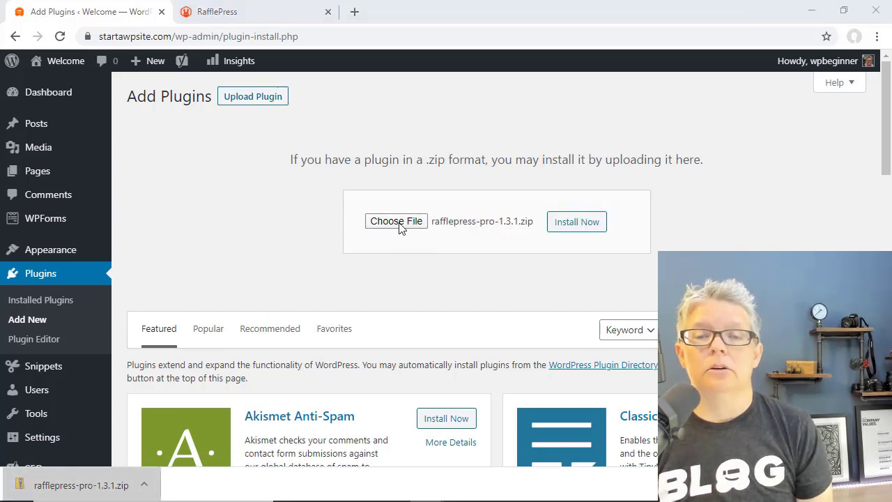
click(175, 113)
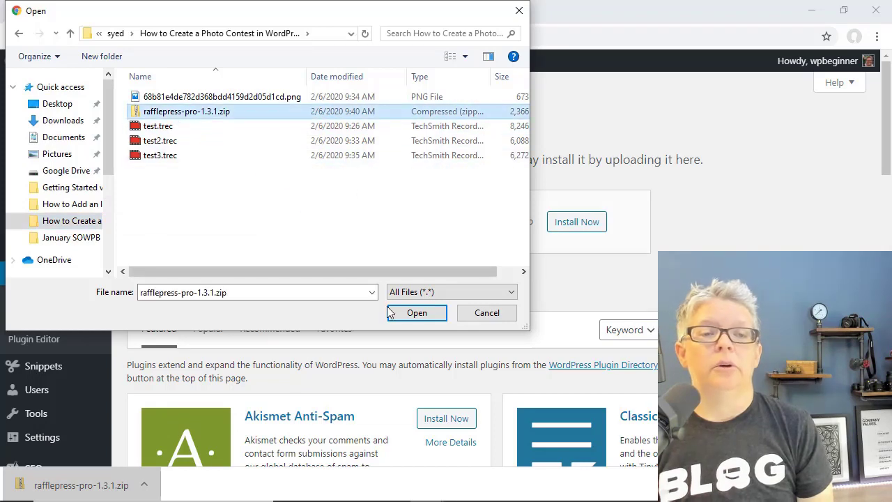
click(407, 313)
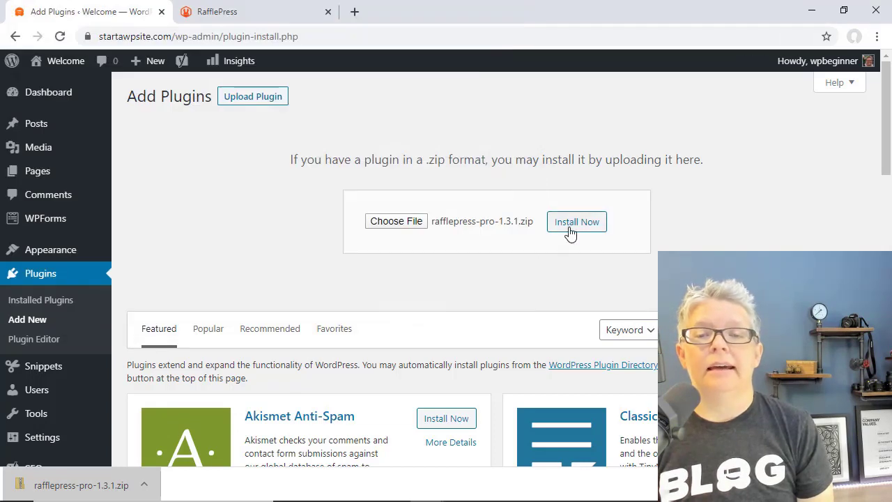
click(570, 232)
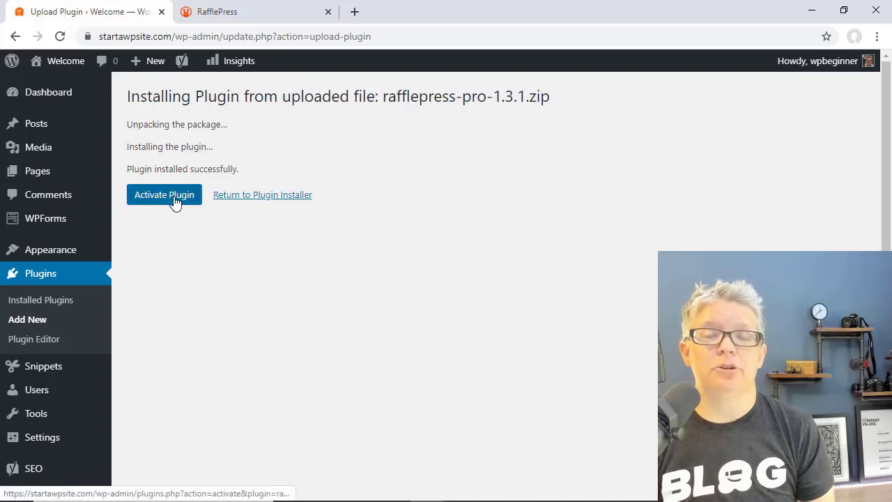
click(174, 202)
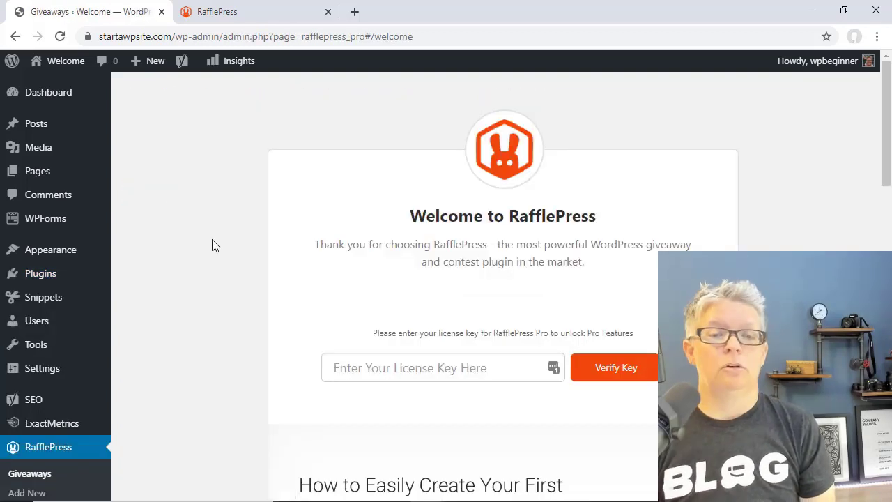
- Copy the license key from the RafflePress account, paste it into the welcome page's key field, and verify it
scroll(212, 241, down, 1)
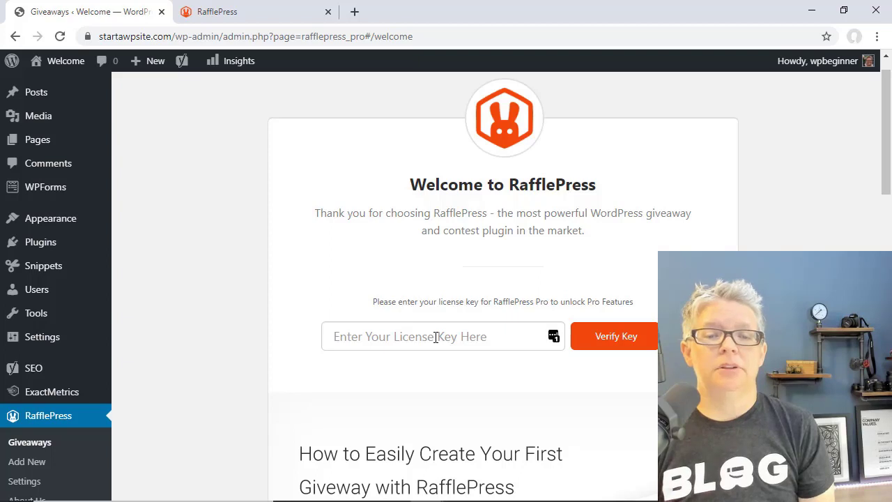
click(406, 339)
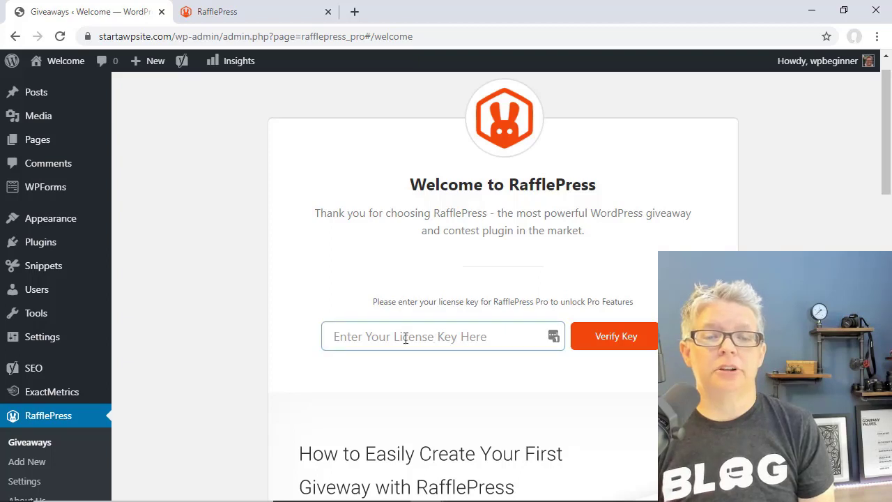
click(260, 19)
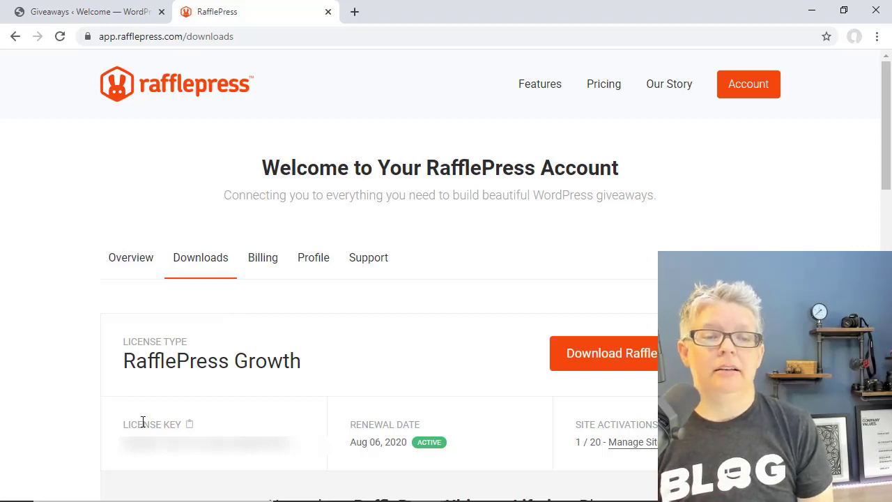
click(189, 425)
click(123, 11)
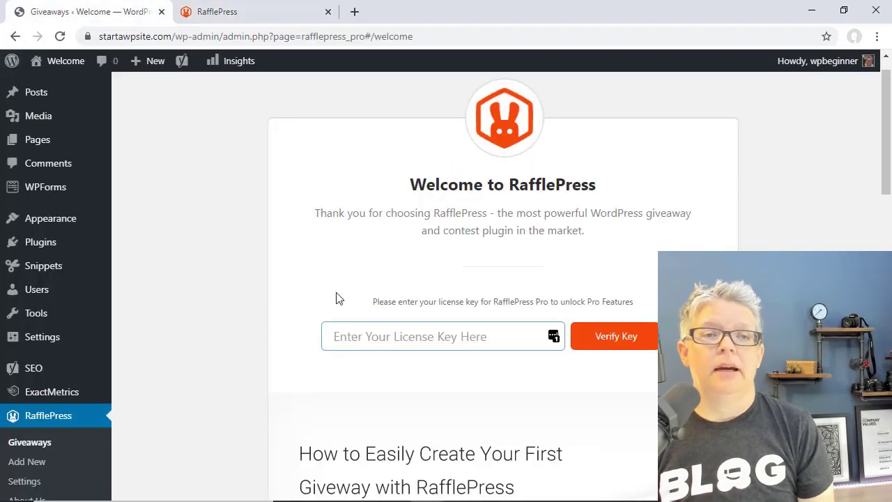
click(347, 336)
right_click(347, 336)
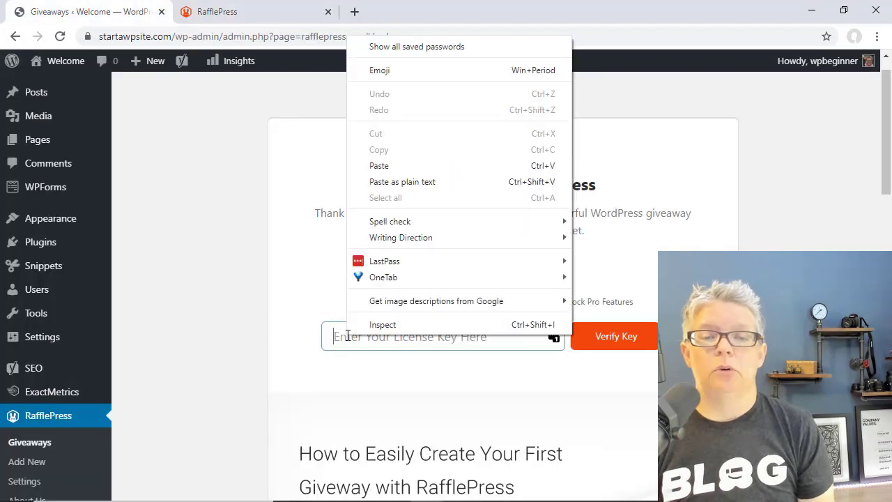
click(388, 167)
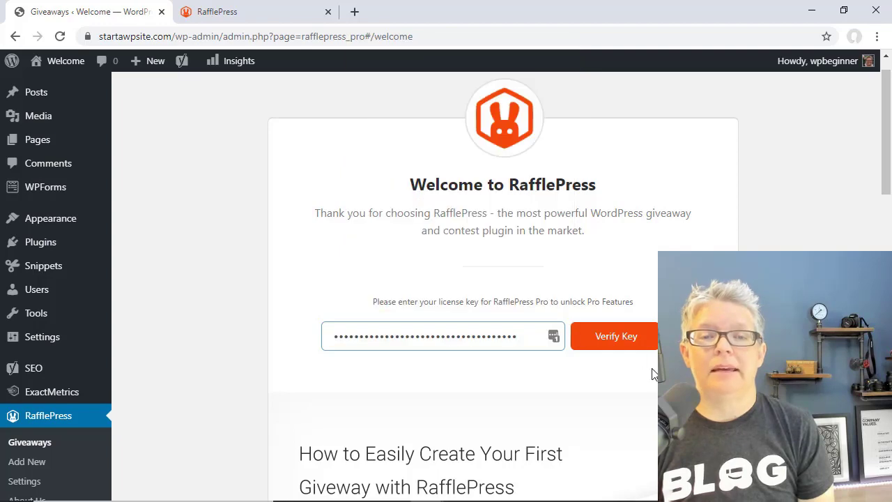
click(612, 338)
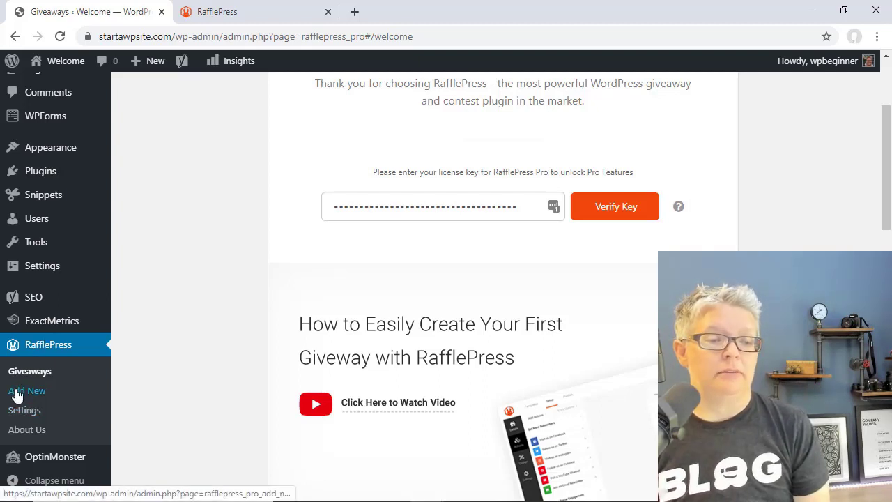
- Start a new RafflePress giveaway named 'Microphone Giveaway'
click(17, 394)
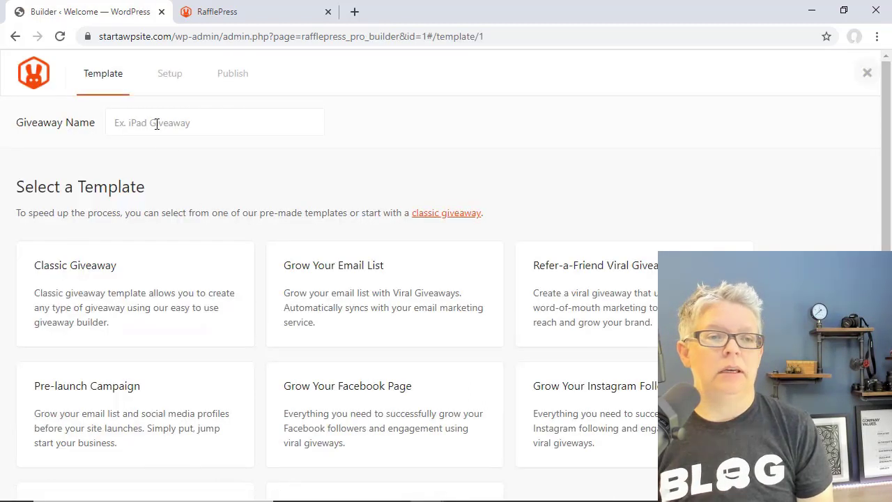
click(156, 124)
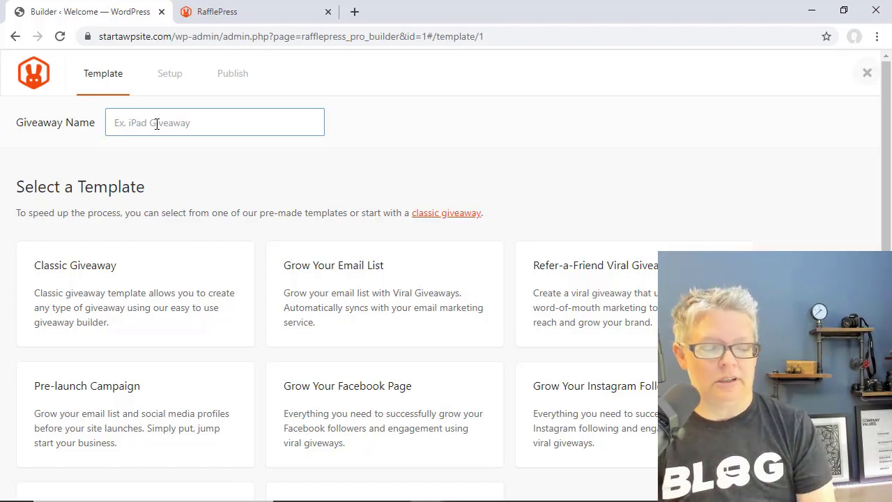
text(Microphone)
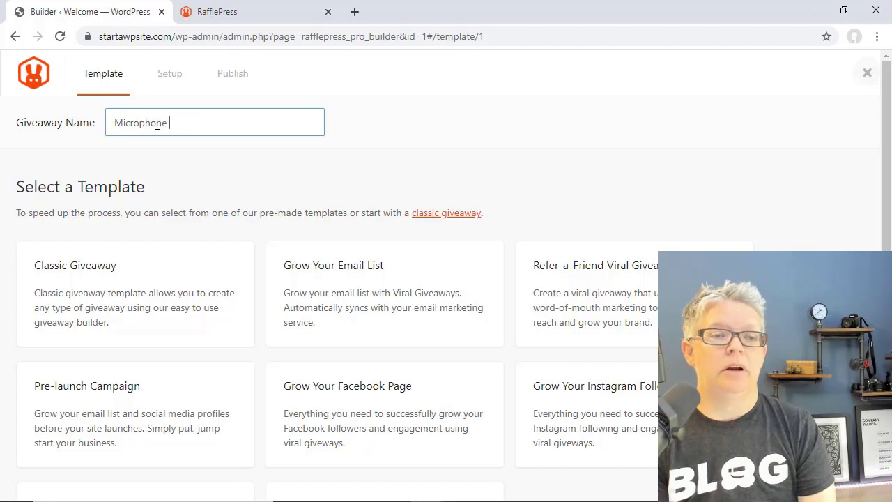
text( Giveaway)
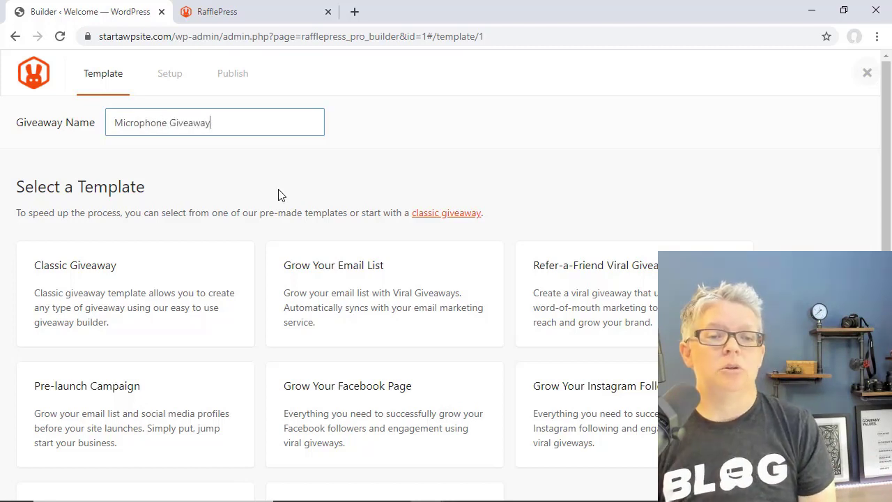
- Base the giveaway on the Classic Giveaway template
scroll(279, 195, down, 1)
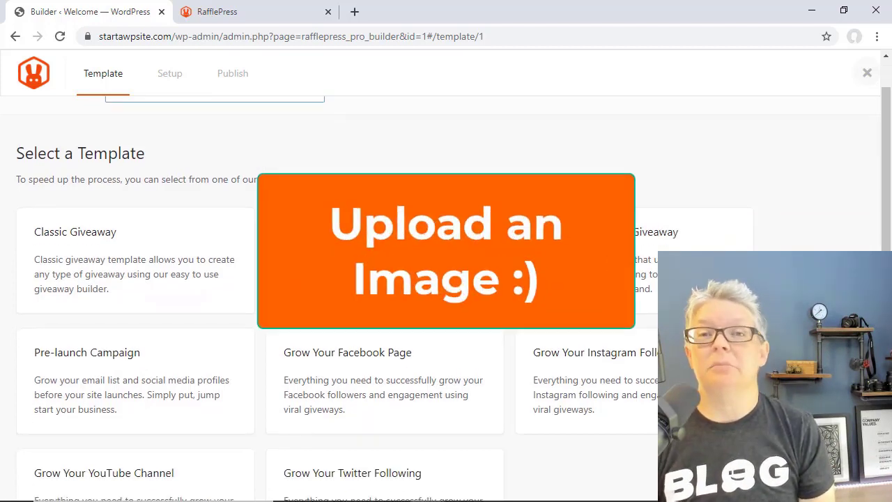
scroll(259, 222, down, 1)
scroll(259, 222, down, 1)
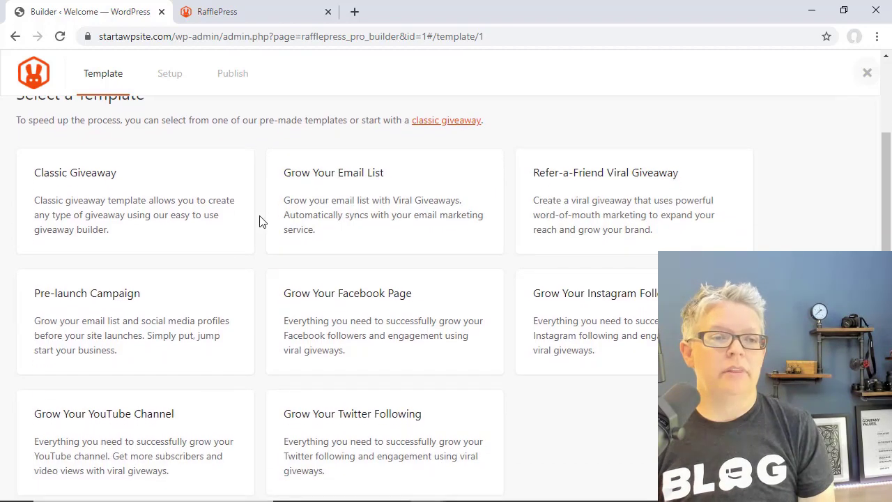
scroll(222, 123, up, 1)
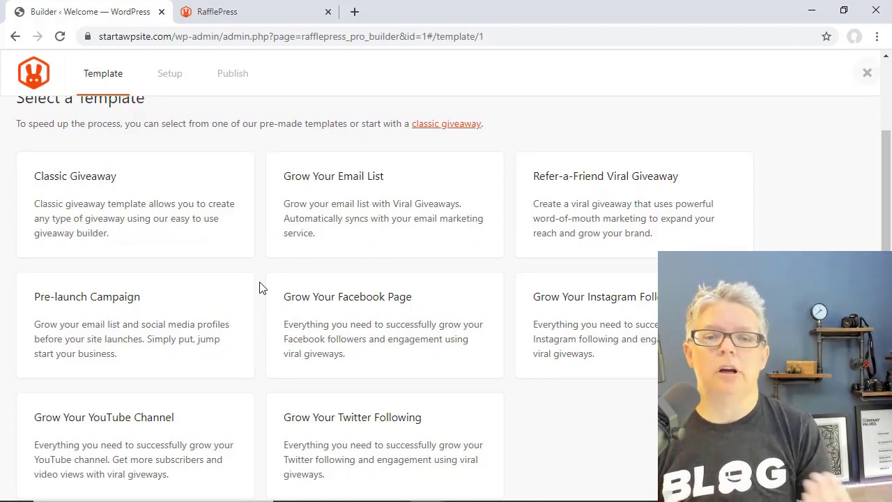
mouse_move(116, 195)
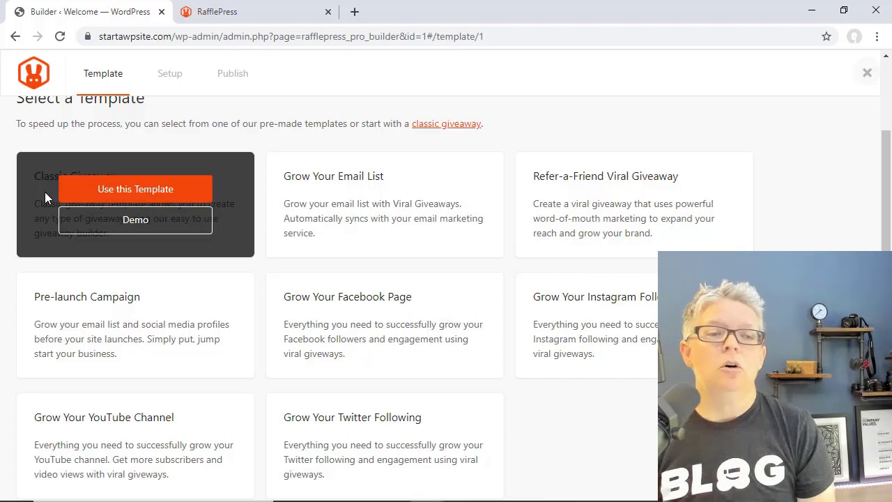
click(123, 191)
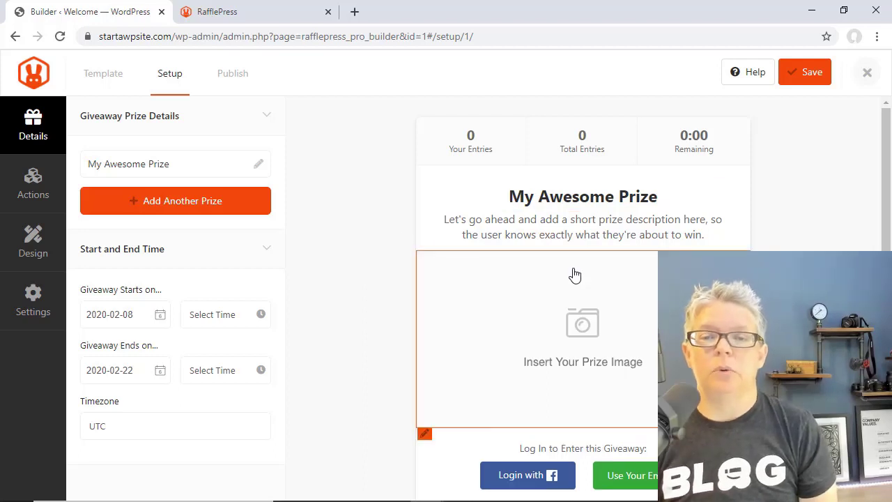
- Rename the prize from 'My Awesome Prize' to 'Shure SM7B Microphone'
click(562, 195)
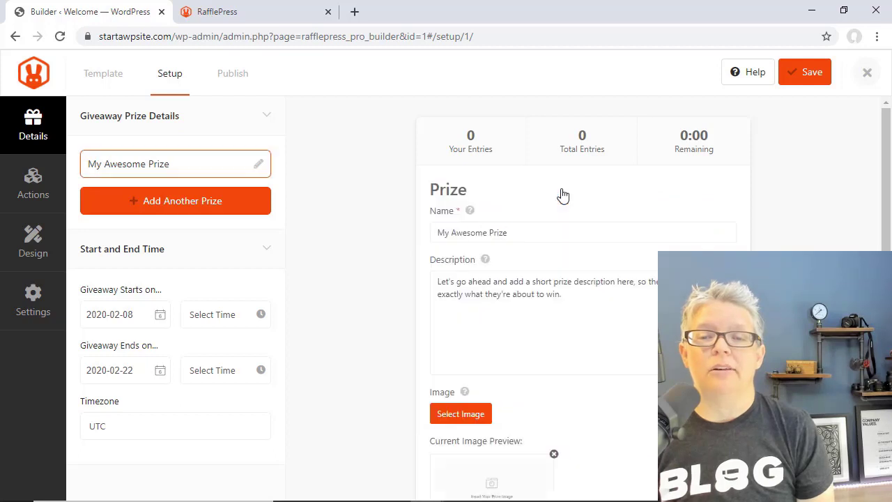
drag(523, 231, 432, 234)
text(Shure)
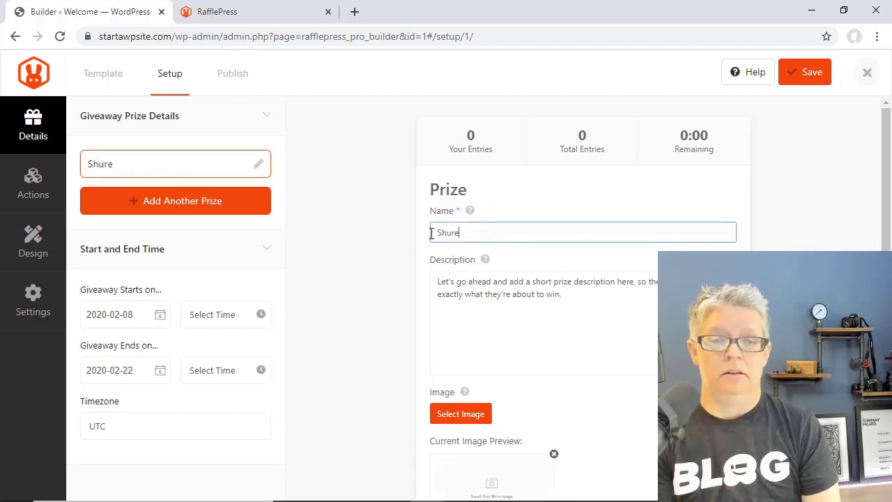
text( SM7B)
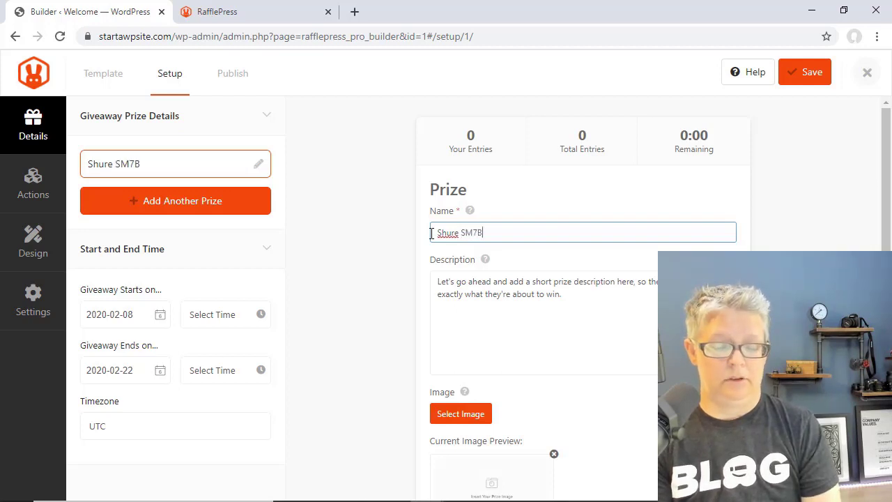
text( Mic)
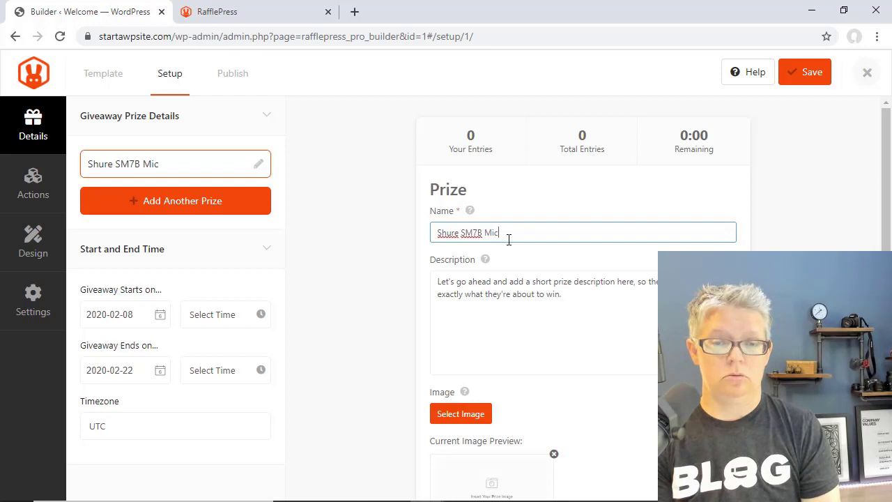
text(rophone)
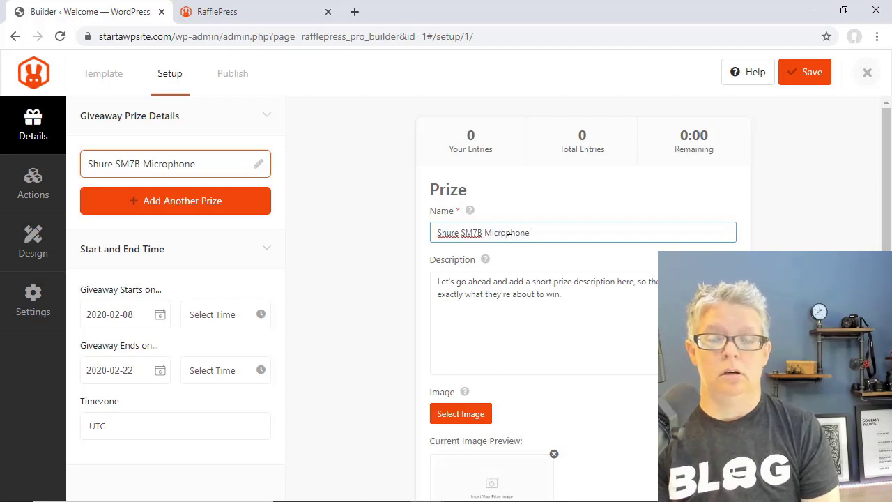
- Upload the microphone photo and set it as the prize image
scroll(538, 324, down, 1)
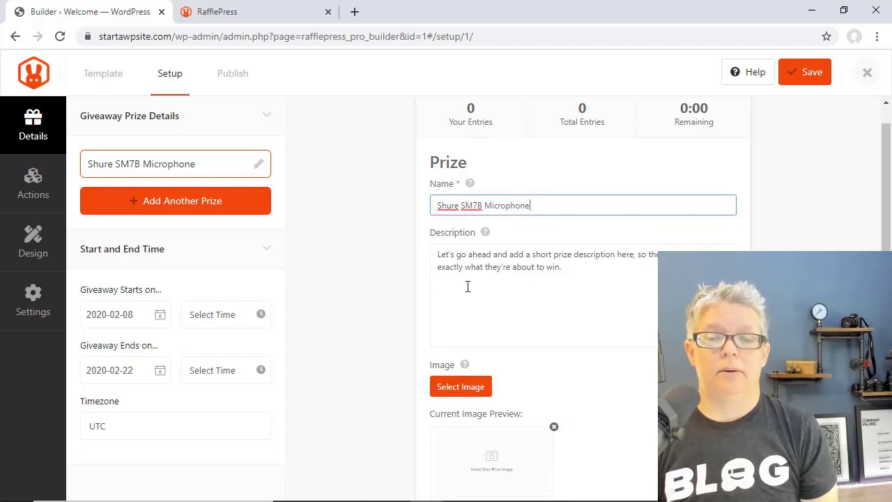
scroll(448, 328, down, 3)
click(473, 314)
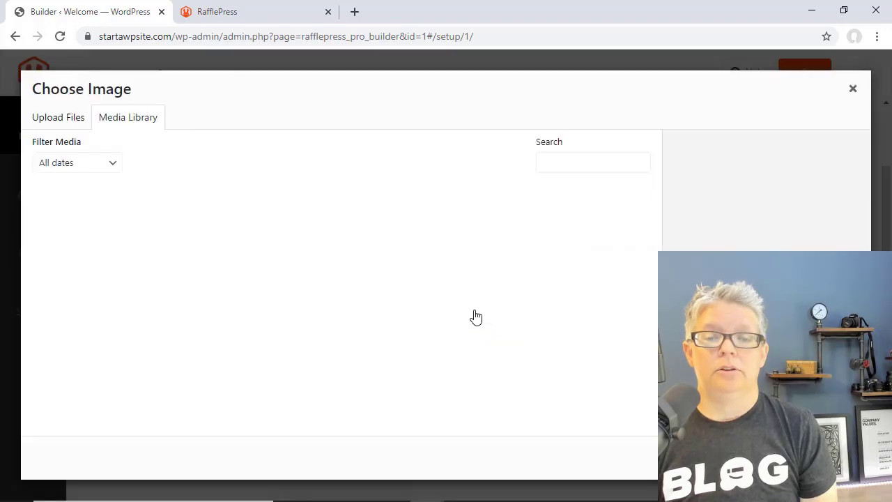
click(66, 126)
click(478, 305)
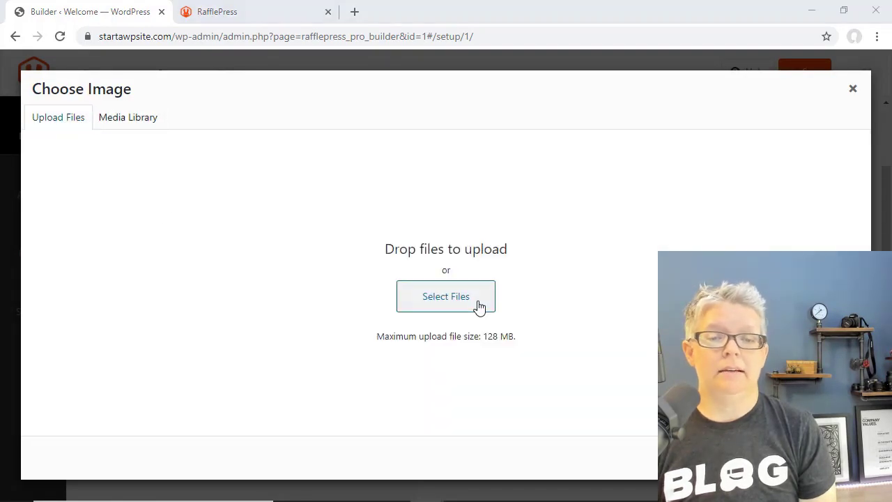
click(146, 133)
click(416, 313)
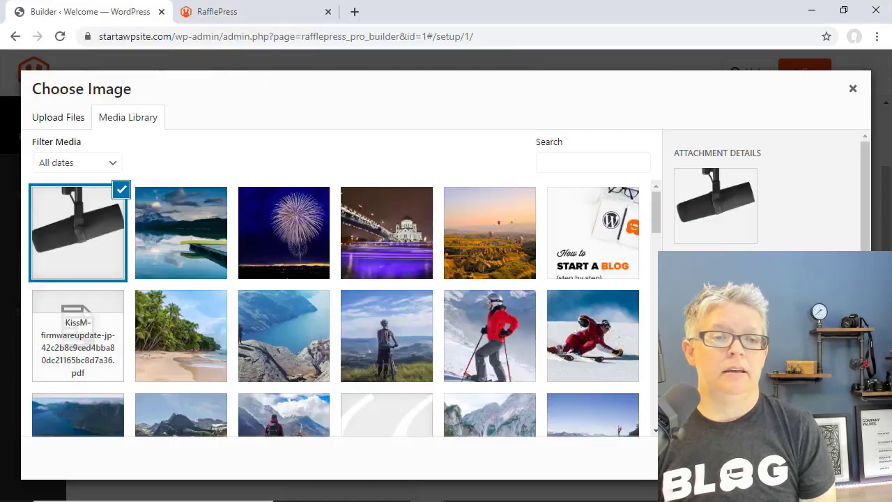
scroll(625, 344, up, 2)
scroll(626, 344, down, 3)
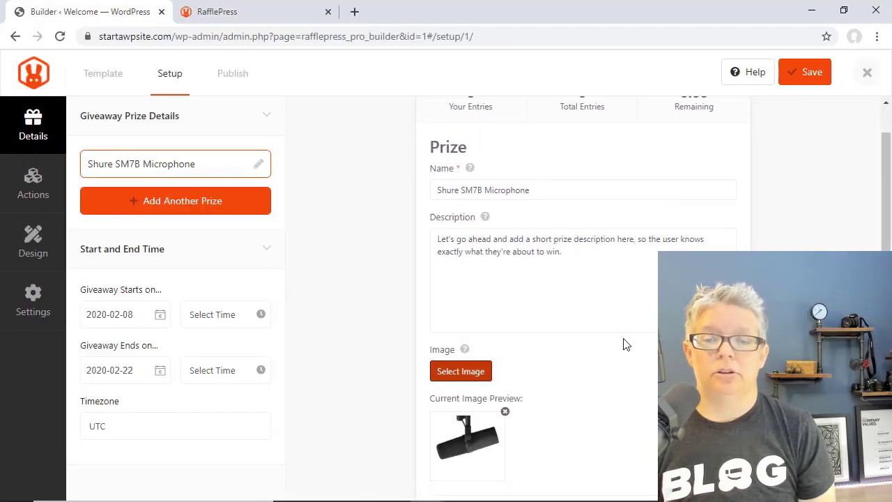
scroll(625, 344, up, 1)
scroll(625, 344, up, 2)
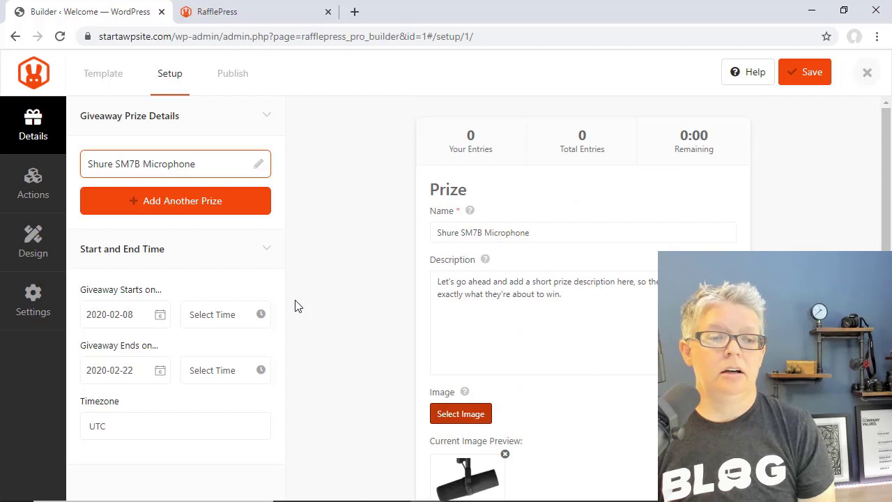
- Set the giveaway start to 2020-02-06 at 9:30 A.M
click(109, 314)
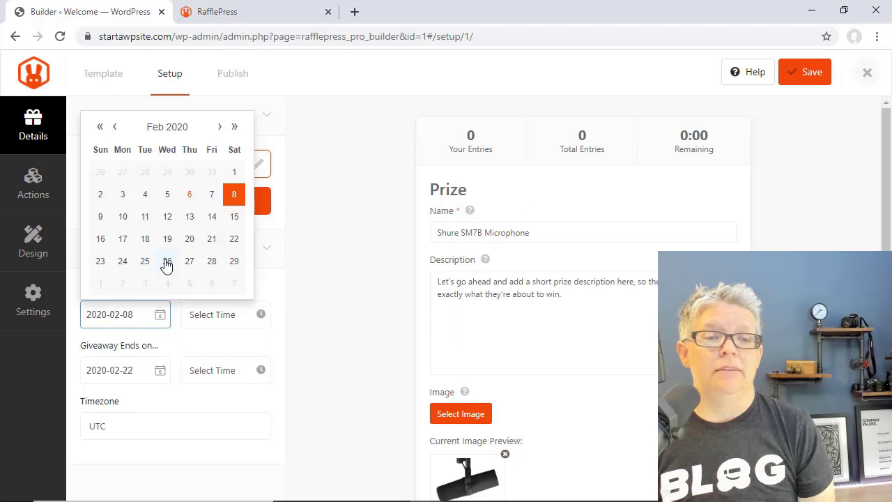
click(190, 196)
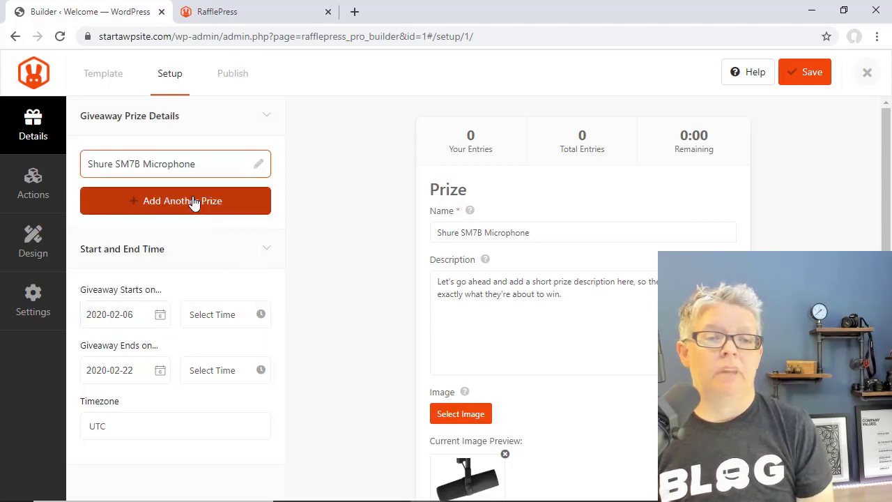
click(219, 316)
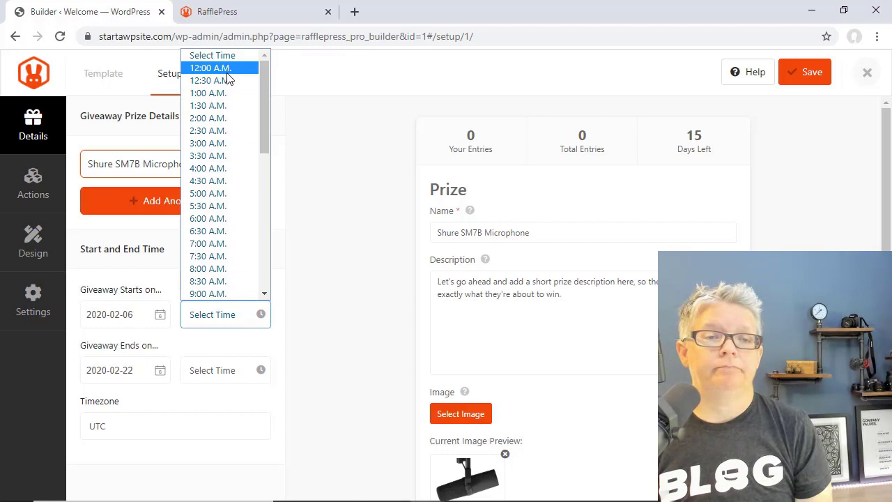
text(9:30)
key(Return)
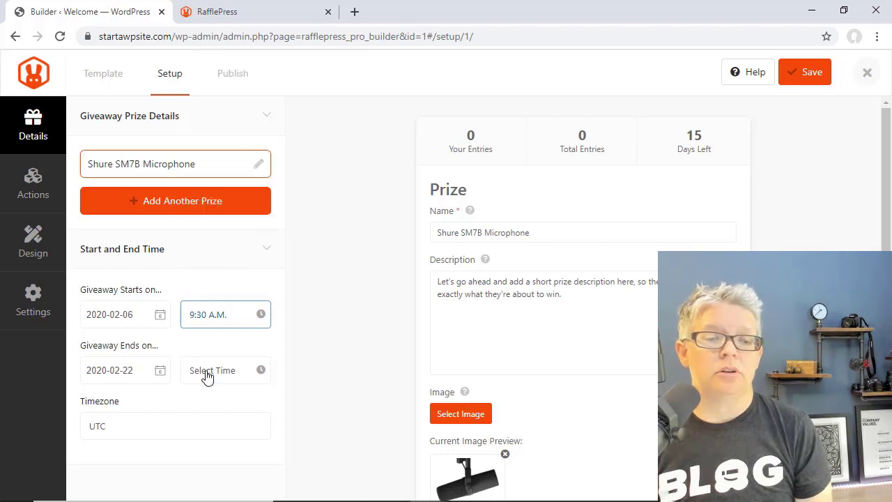
- Set the giveaway end to 2020-02-13 at 8:00 A.M
click(129, 370)
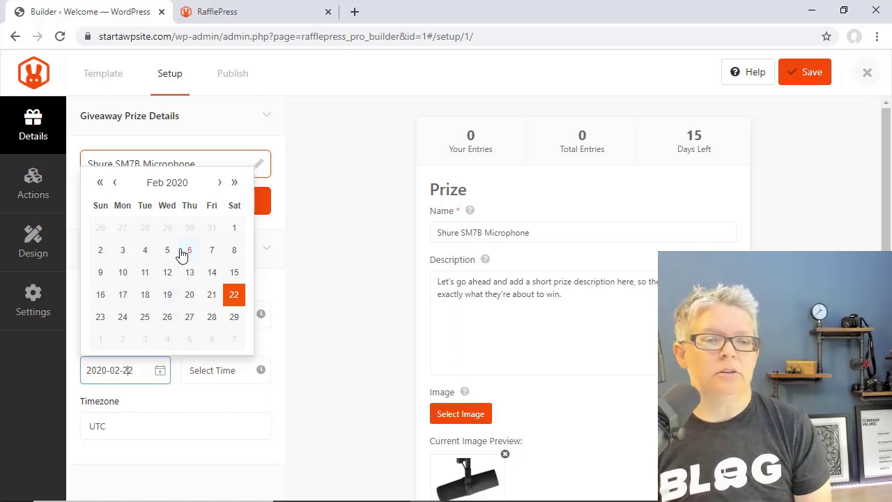
click(189, 274)
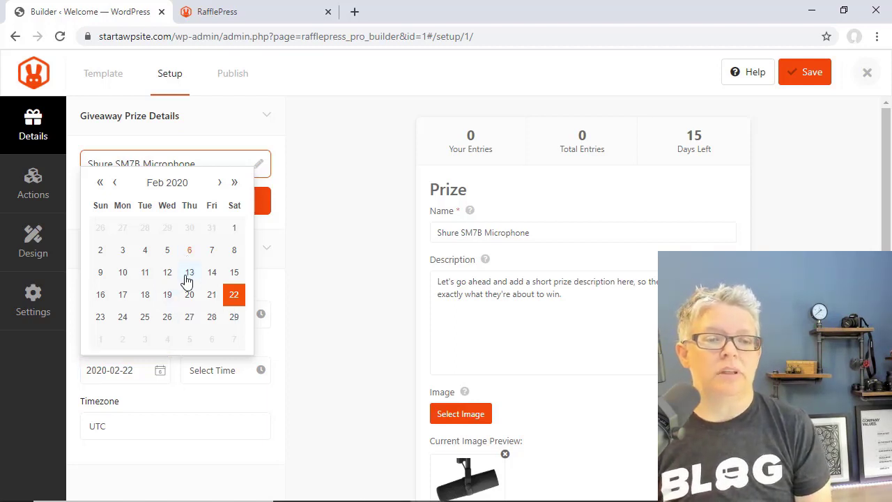
click(213, 370)
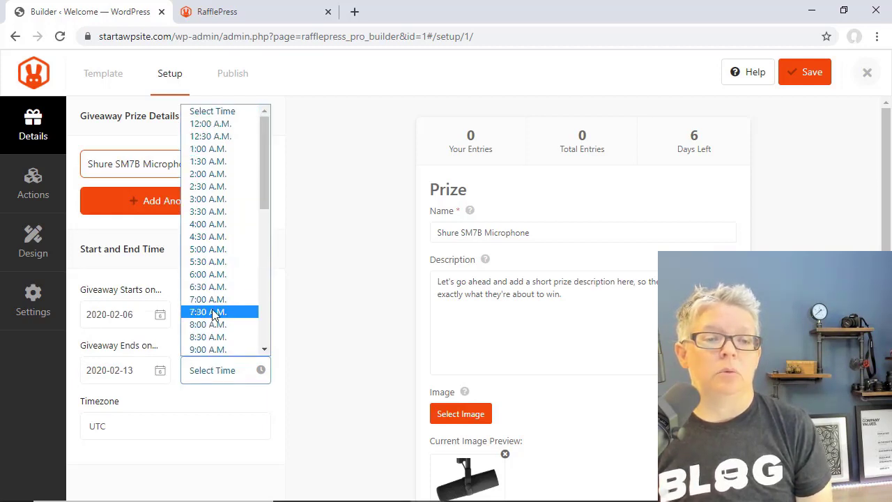
scroll(212, 307, down, 1)
- Set the giveaway timezone to New York (-05:00 GMT)
click(174, 426)
scroll(159, 342, up, 3)
scroll(159, 341, up, 5)
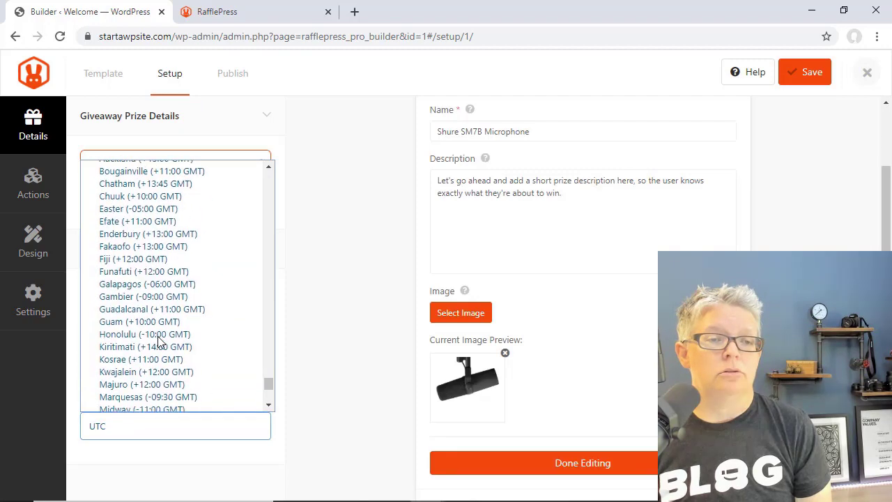
scroll(159, 341, up, 10)
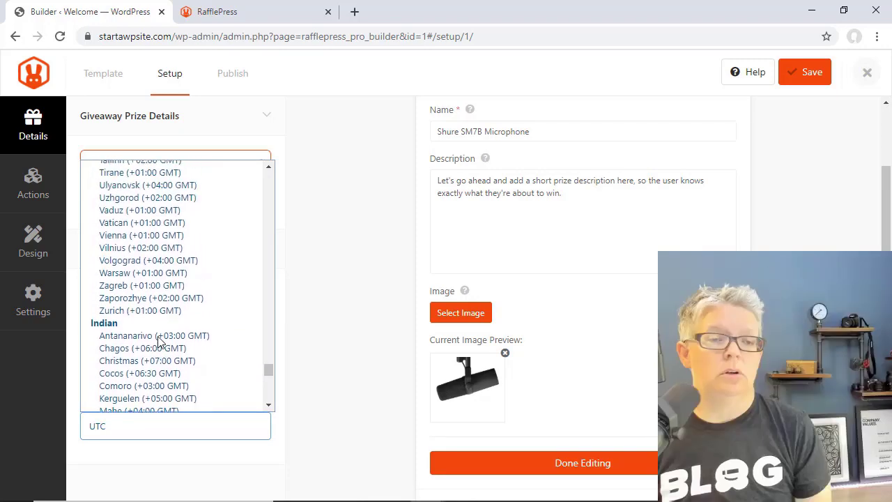
scroll(159, 342, up, 5)
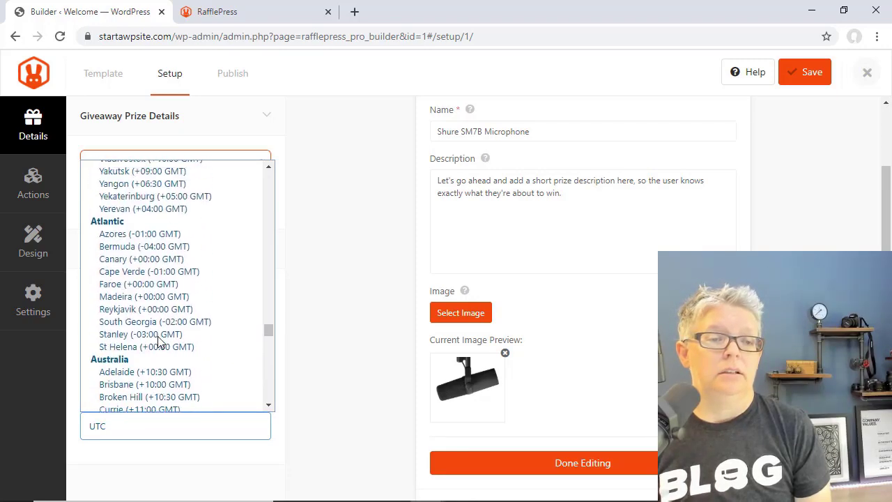
scroll(159, 341, up, 10)
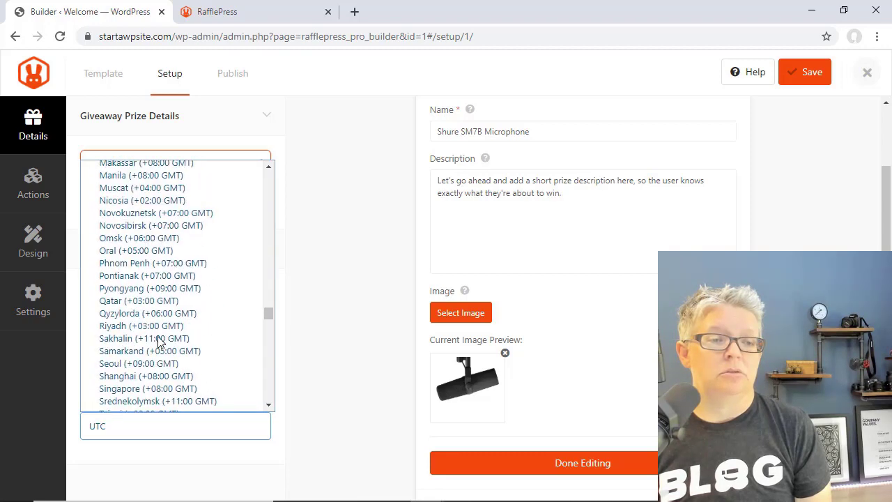
scroll(159, 342, up, 5)
scroll(202, 171, down, 2)
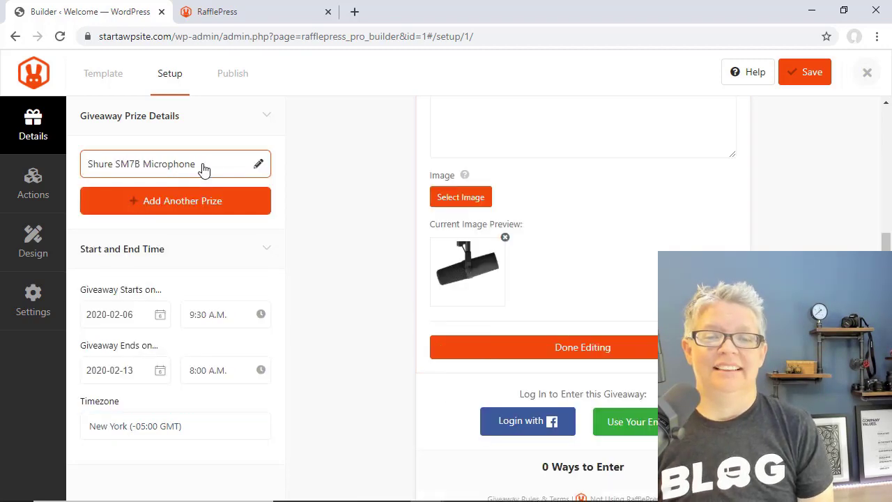
scroll(402, 220, up, 3)
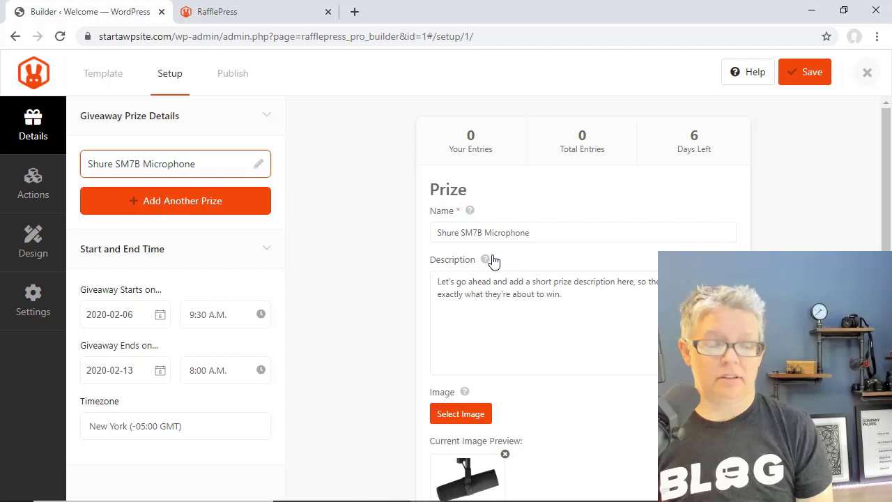
- Change the prize name to 'Photo Contest 2020', save the giveaway, and show its entry actions
drag(440, 232, 543, 231)
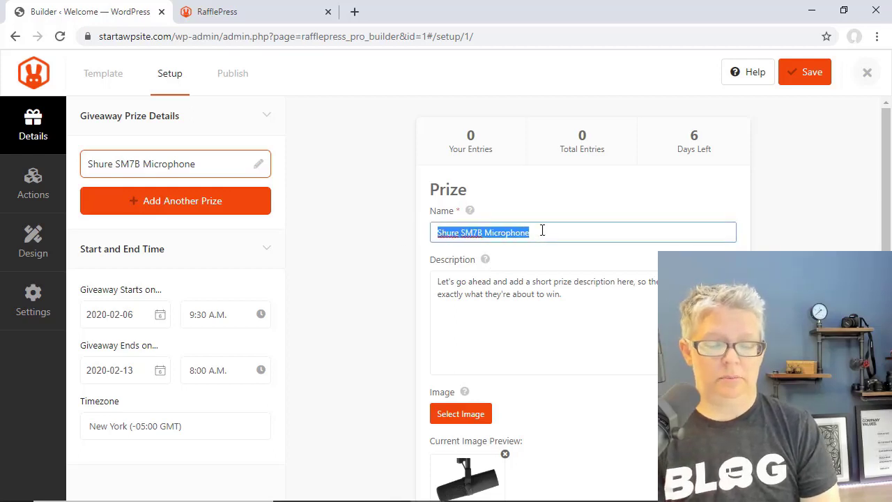
text(Photo Conte)
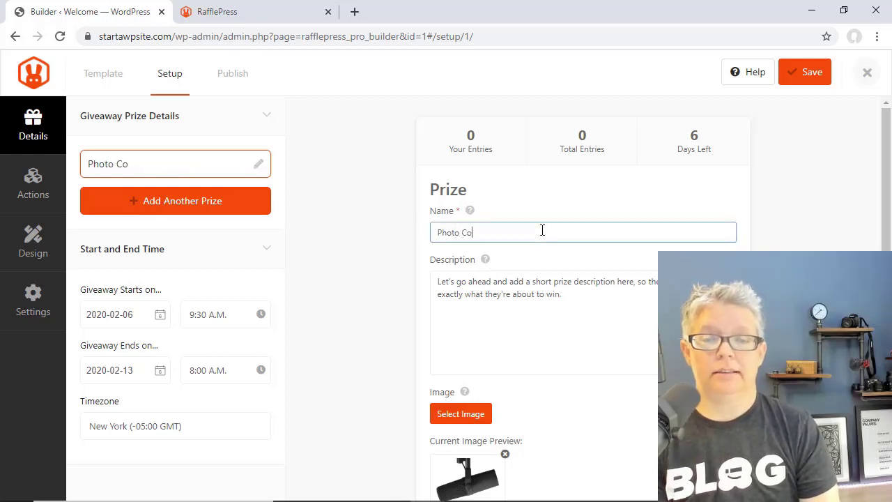
text(st 2020)
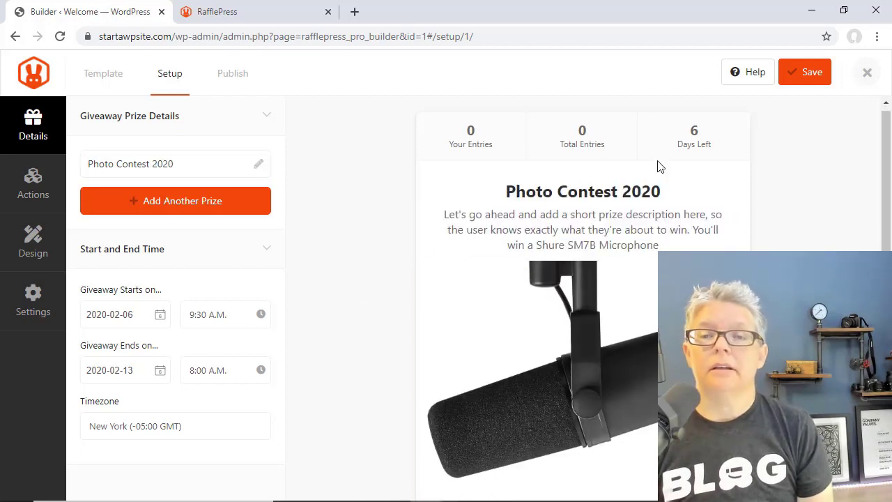
click(805, 82)
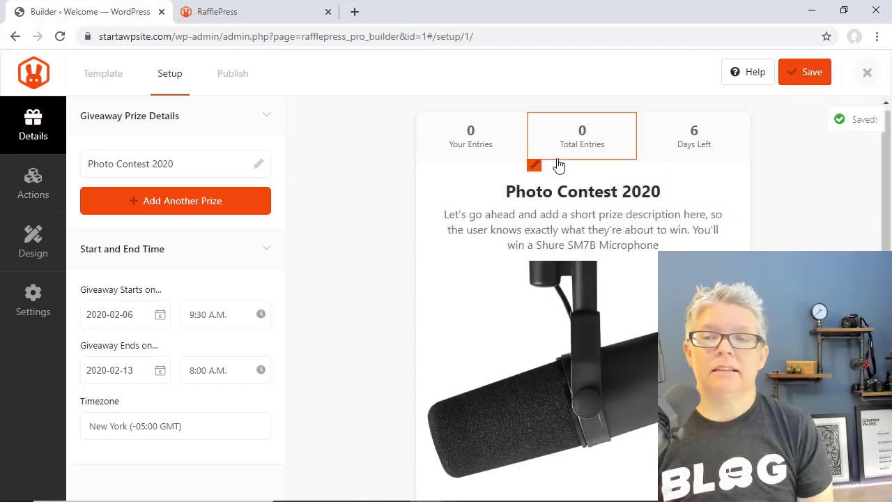
click(26, 182)
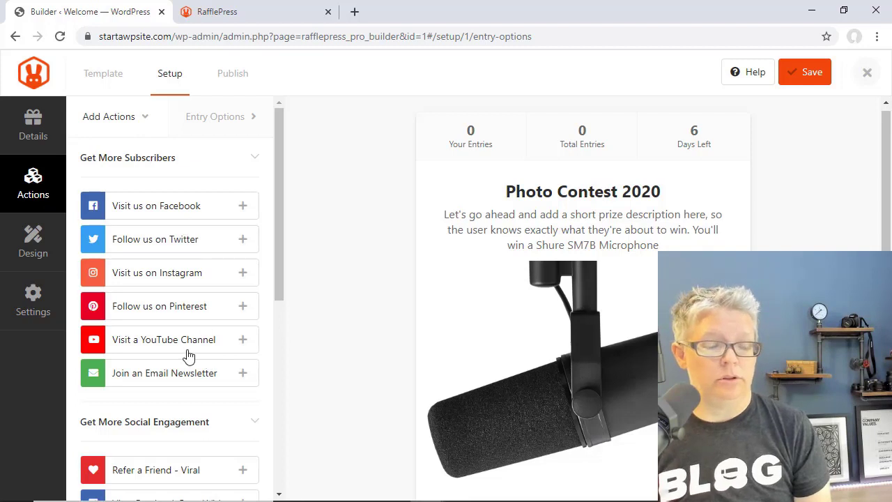
- Scroll the Add Actions list down to the Get More Traffic section with Submit an Image
scroll(188, 357, down, 1)
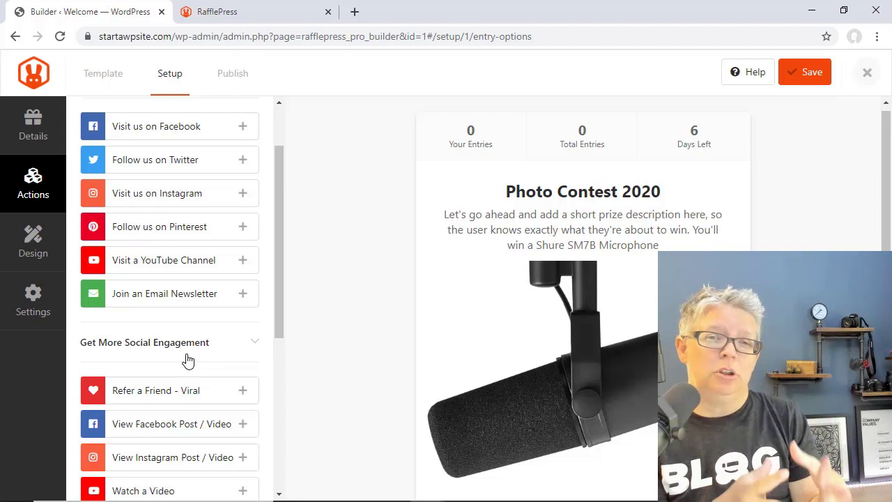
scroll(187, 360, down, 3)
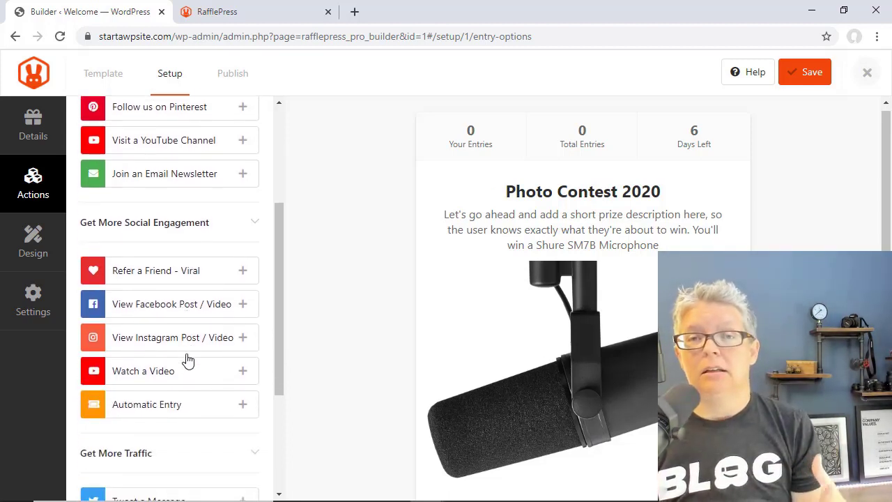
scroll(187, 359, down, 5)
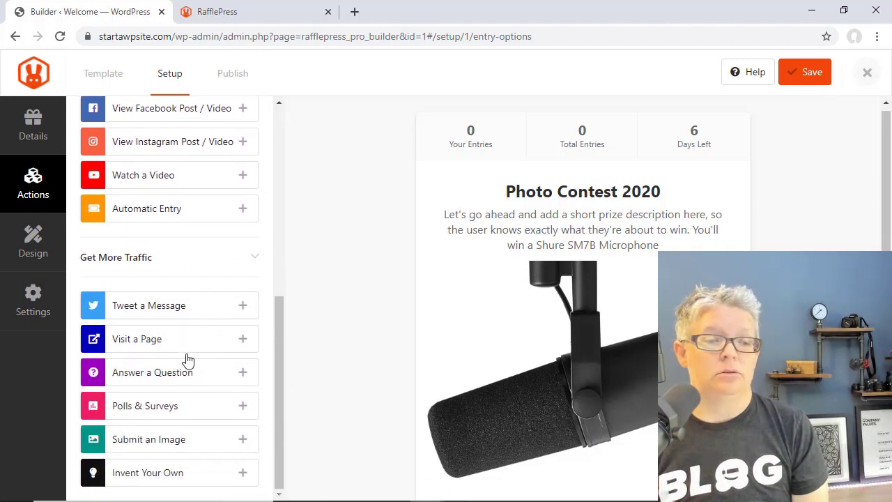
- Add a Submit an Image entry worth +5, made mandatory with daily entries allowed
click(141, 442)
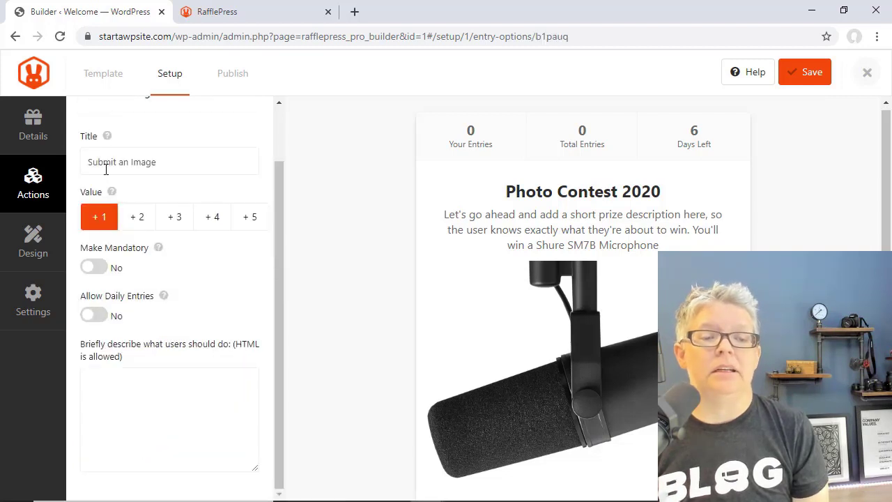
click(254, 219)
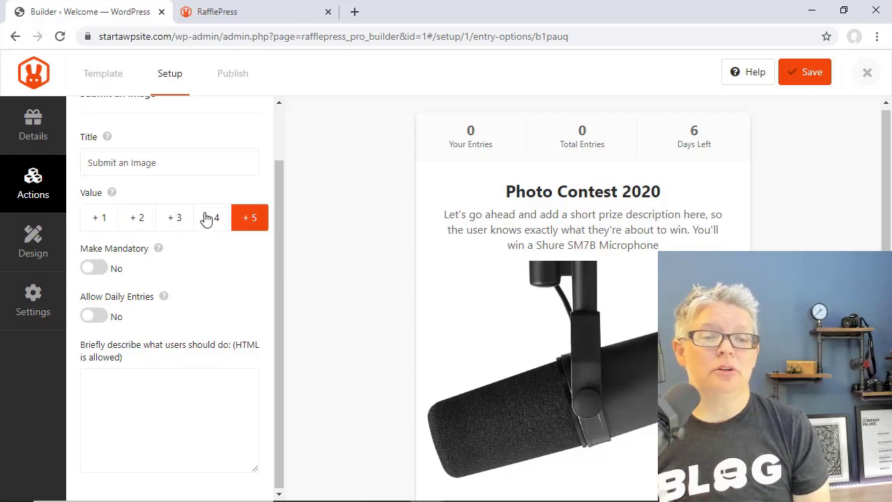
mouse_move(112, 196)
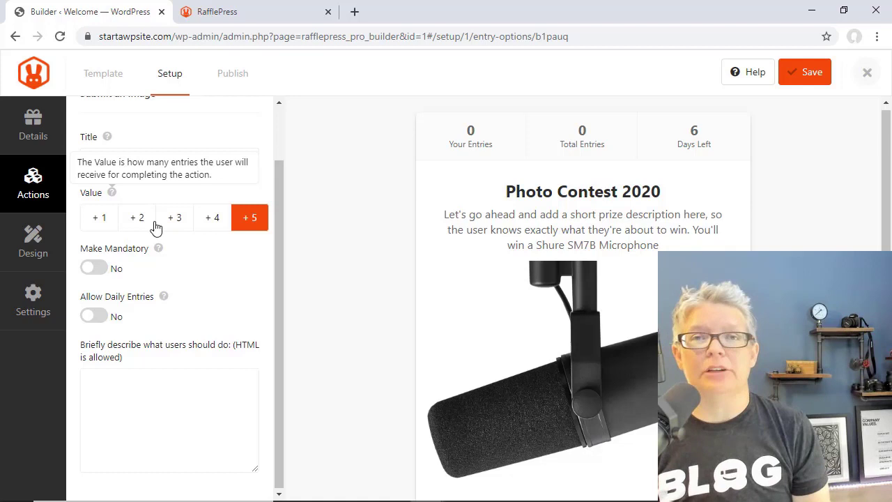
click(99, 270)
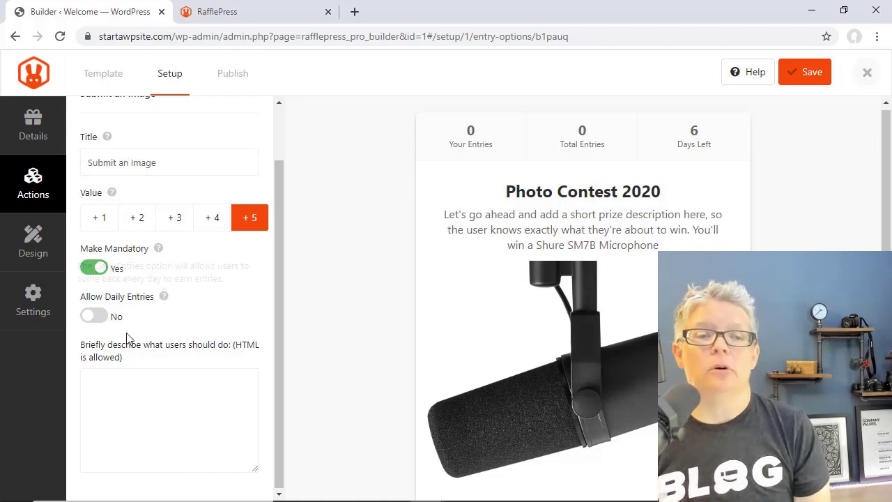
click(101, 317)
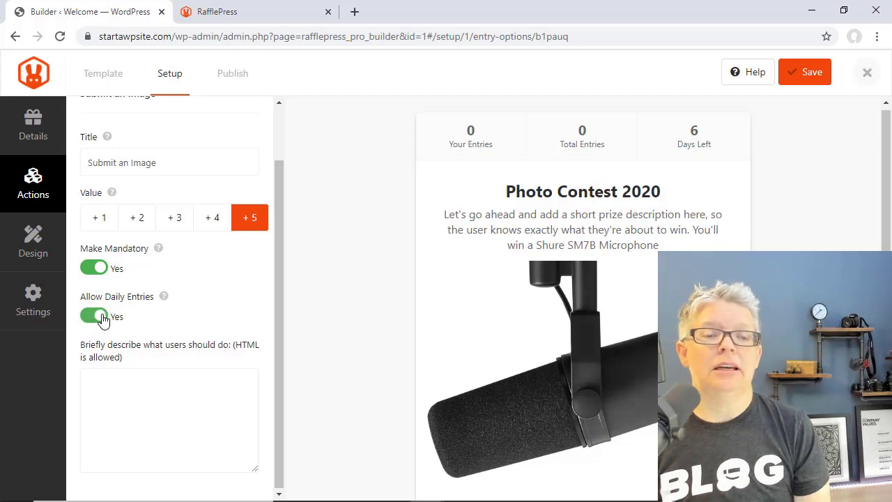
mouse_move(164, 298)
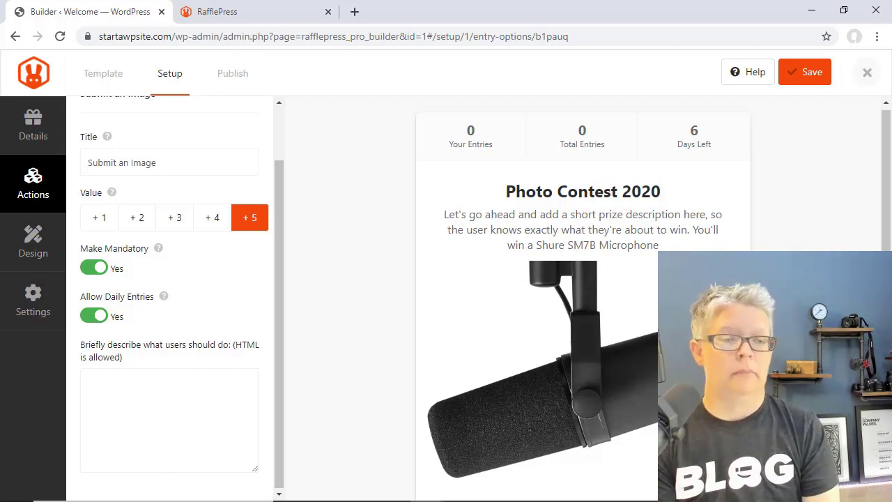
- Retitle the image entry action 'Submit Your Photo'
scroll(153, 184, up, 2)
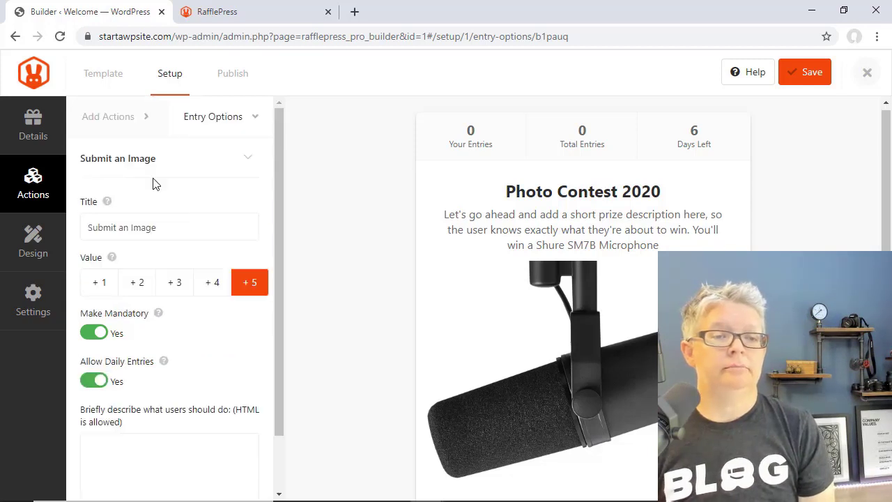
drag(160, 227, 89, 228)
text(Submit Your Photo)
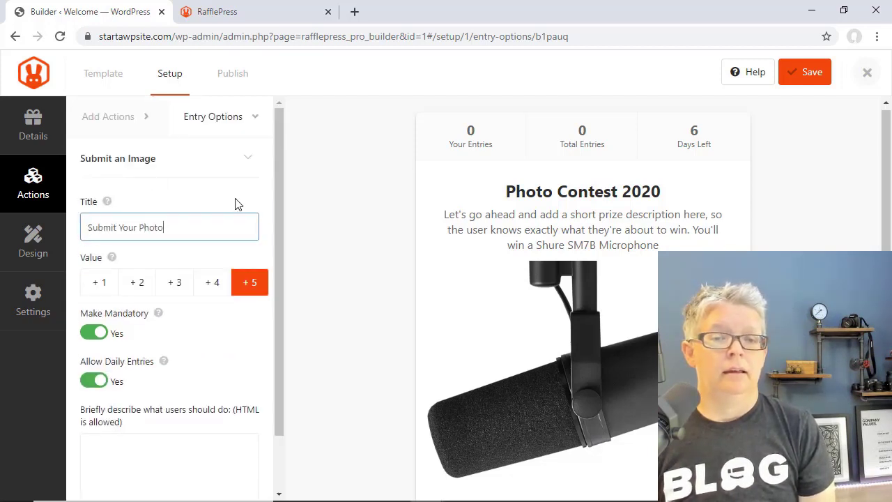
scroll(235, 315, down, 1)
scroll(235, 315, up, 1)
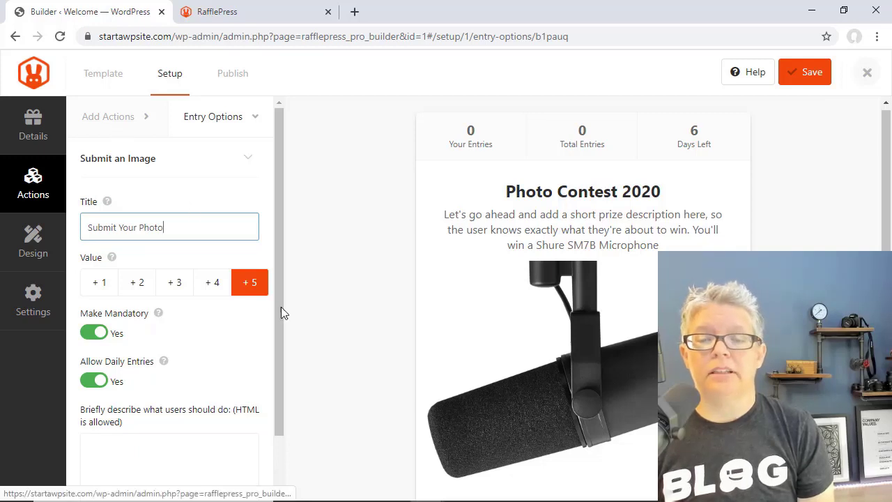
scroll(352, 348, down, 4)
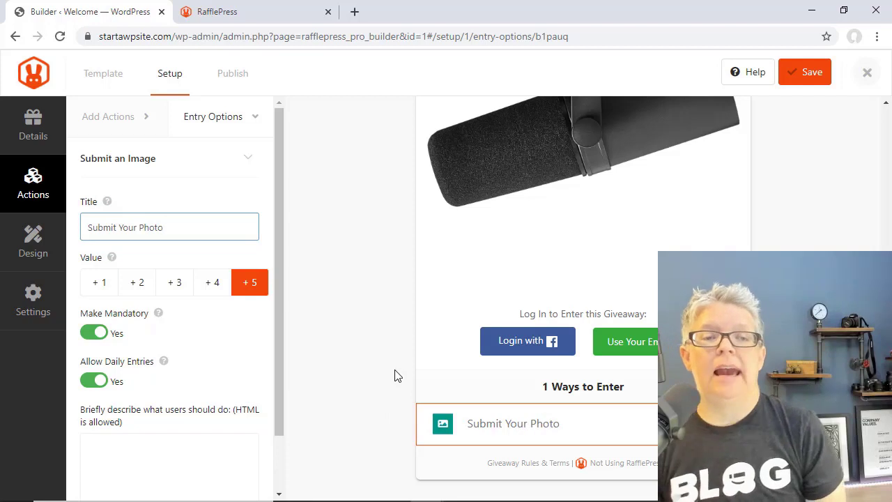
- Add a daily-entry Visit us on Facebook action with the wpbeginner Facebook page URL pasted in
click(103, 125)
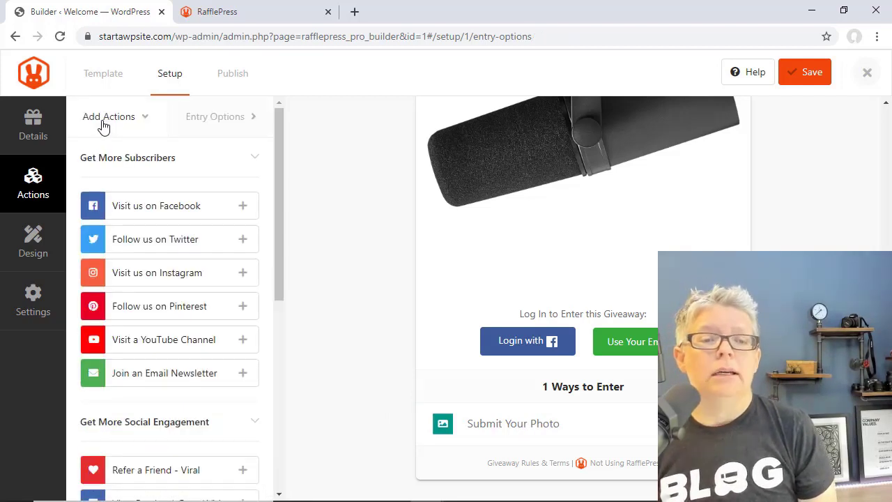
click(247, 211)
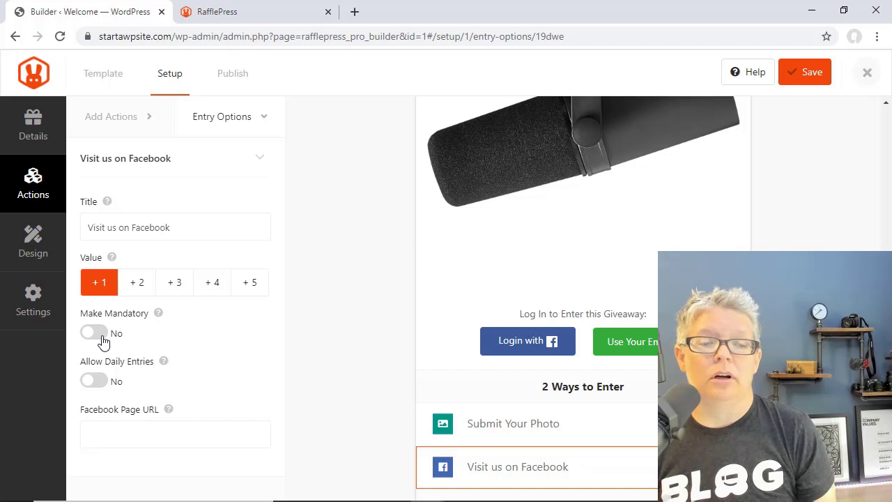
click(95, 382)
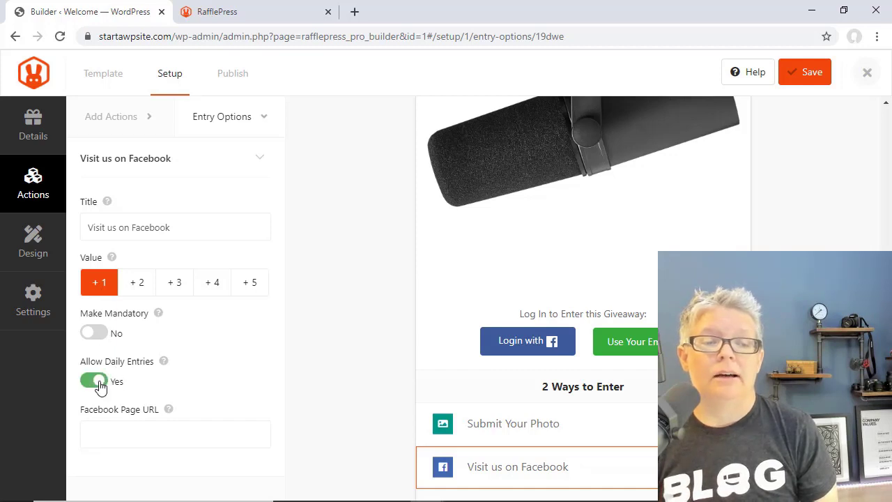
click(167, 431)
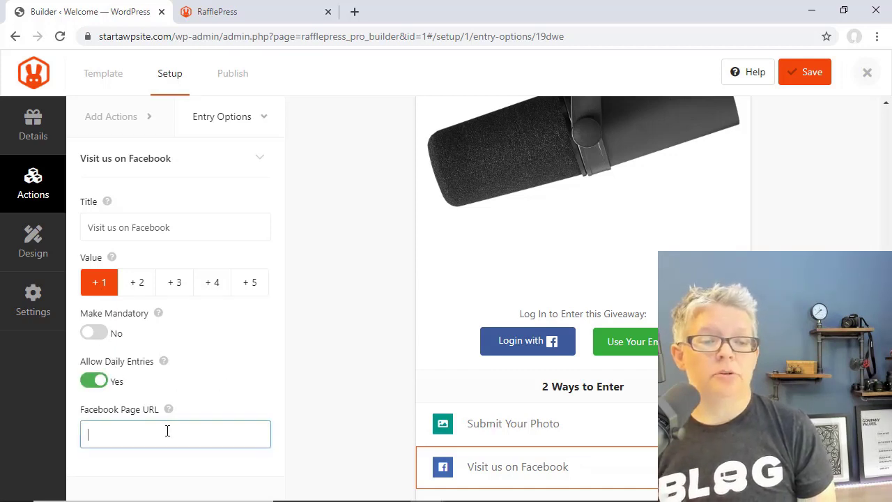
right_click(124, 438)
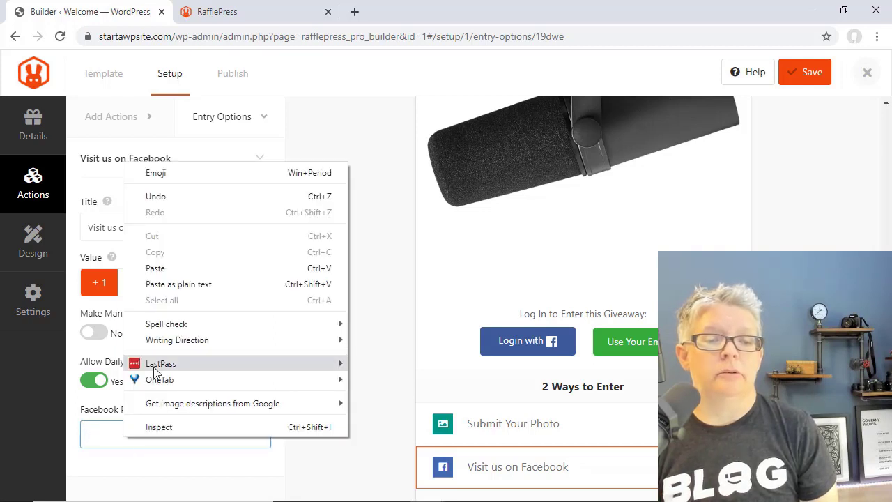
click(155, 267)
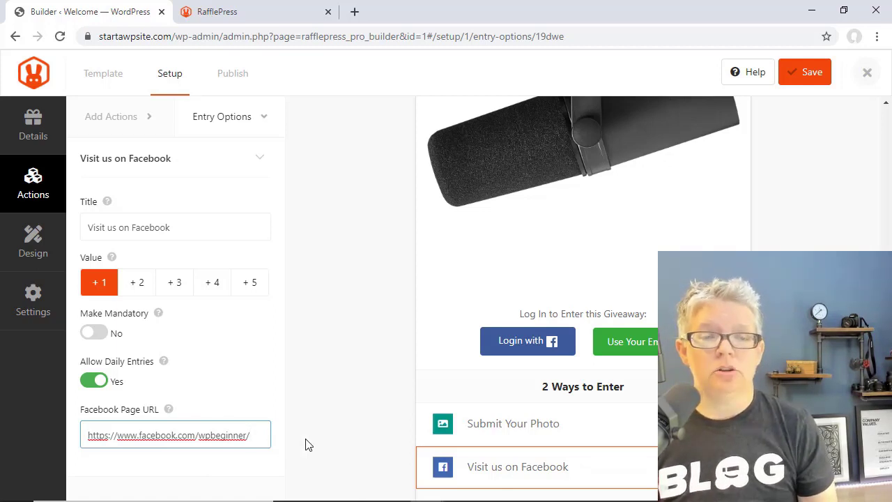
click(115, 124)
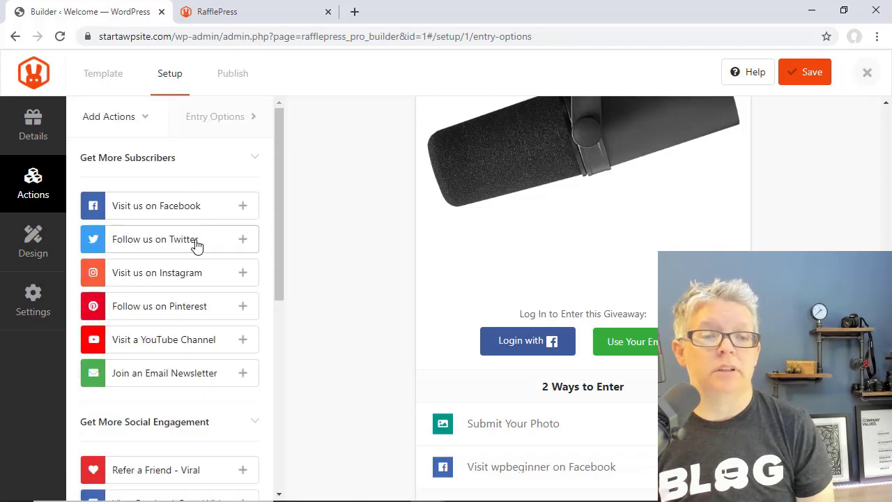
scroll(196, 318, down, 1)
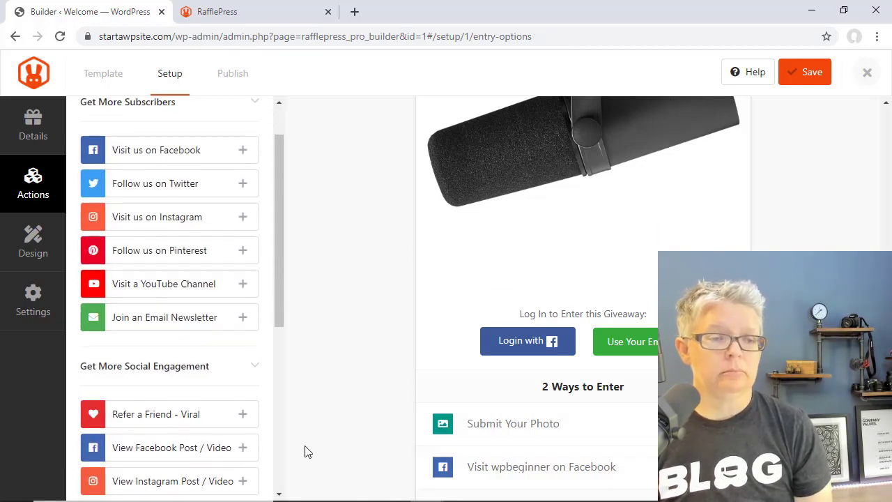
click(242, 318)
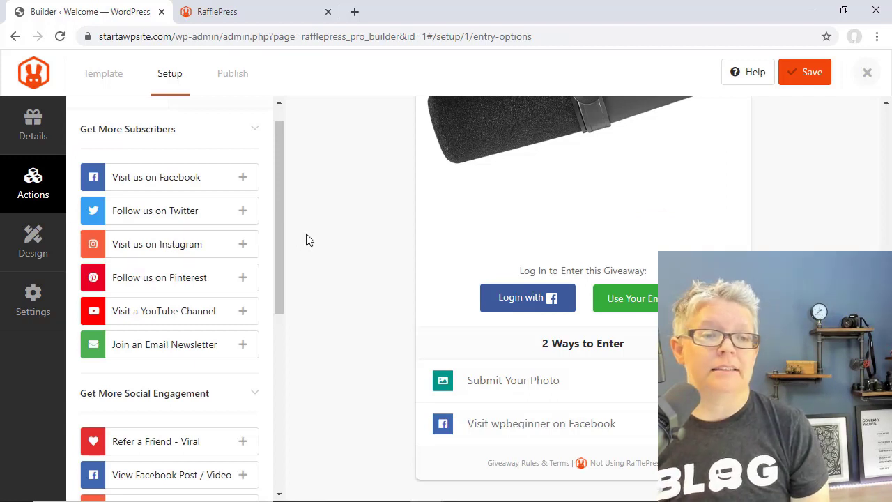
scroll(237, 211, up, 2)
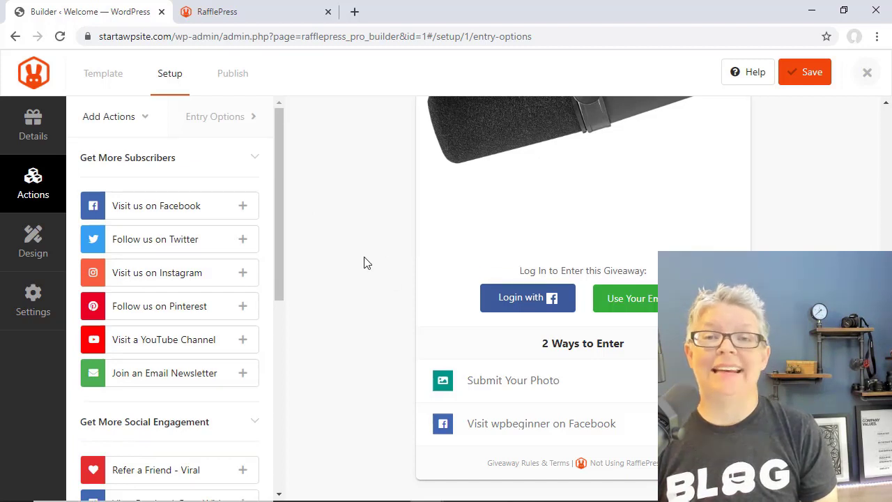
- Try the image-above-header layout in Design, then return to Header, Text, Image
click(35, 244)
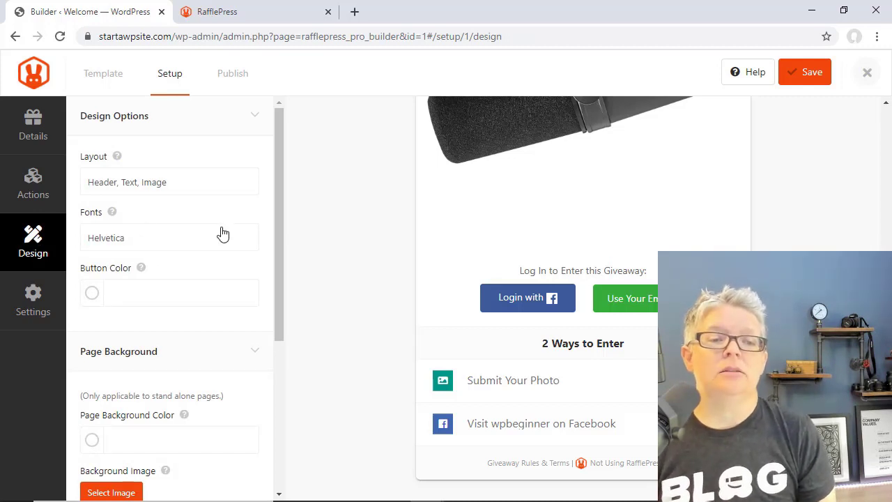
scroll(223, 234, down, 1)
scroll(223, 234, up, 1)
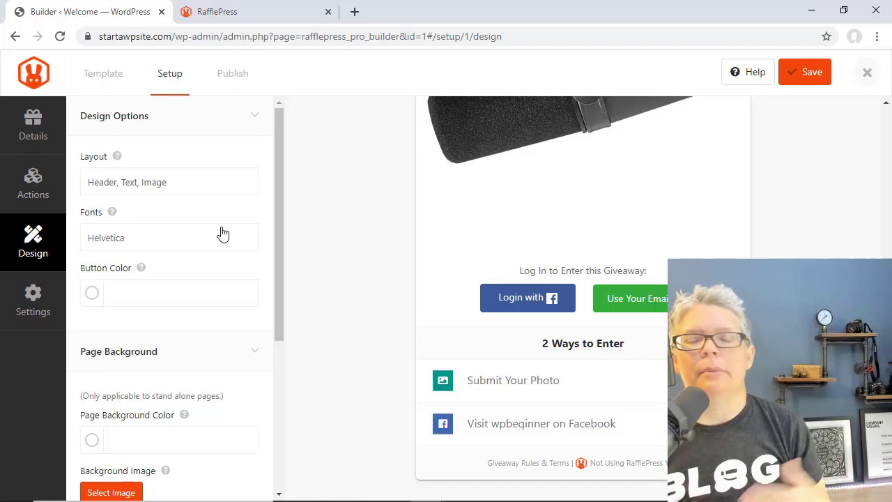
click(183, 185)
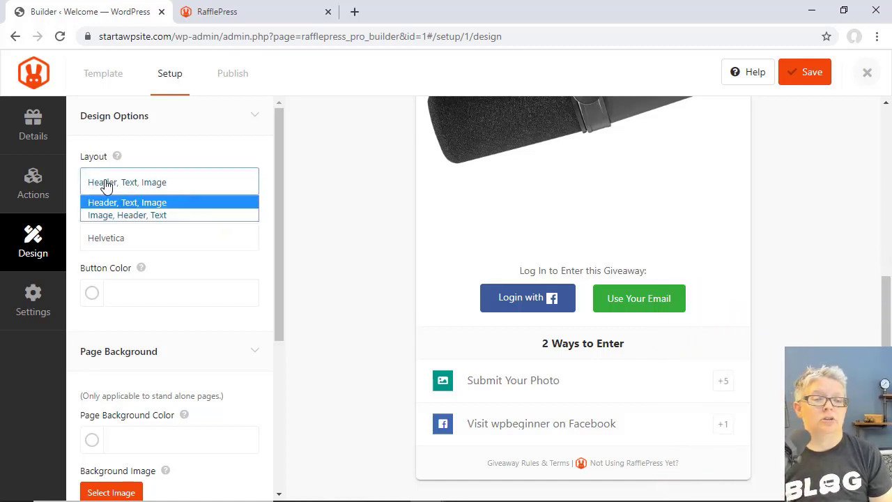
click(335, 208)
scroll(335, 207, up, 5)
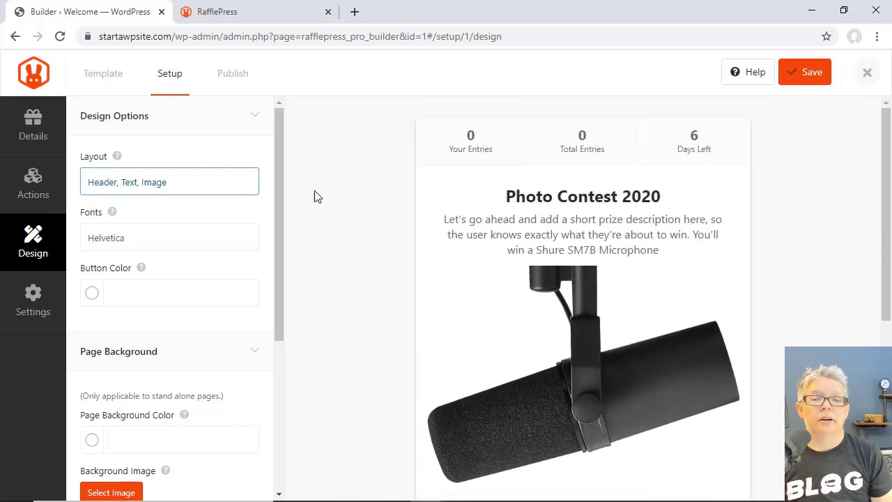
click(195, 190)
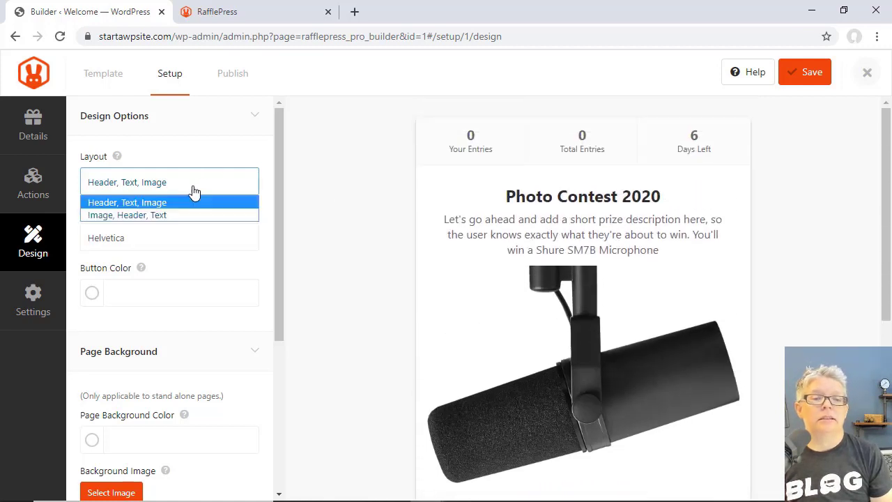
click(154, 216)
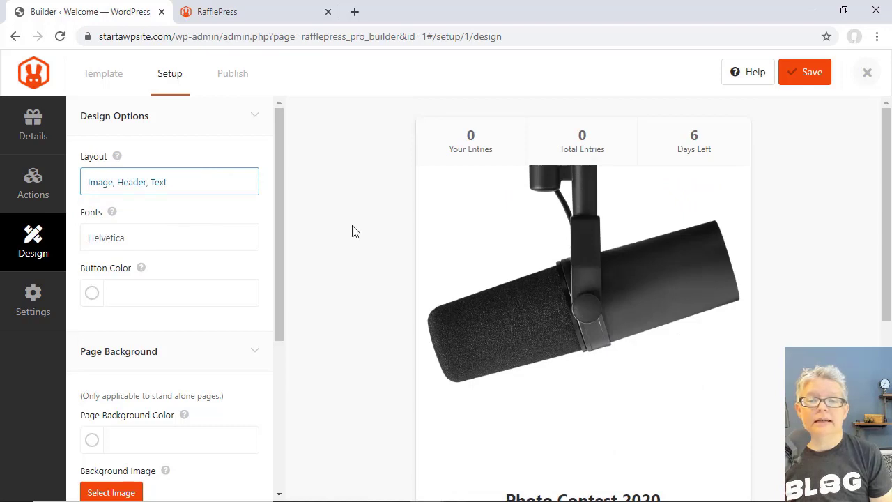
scroll(352, 231, down, 2)
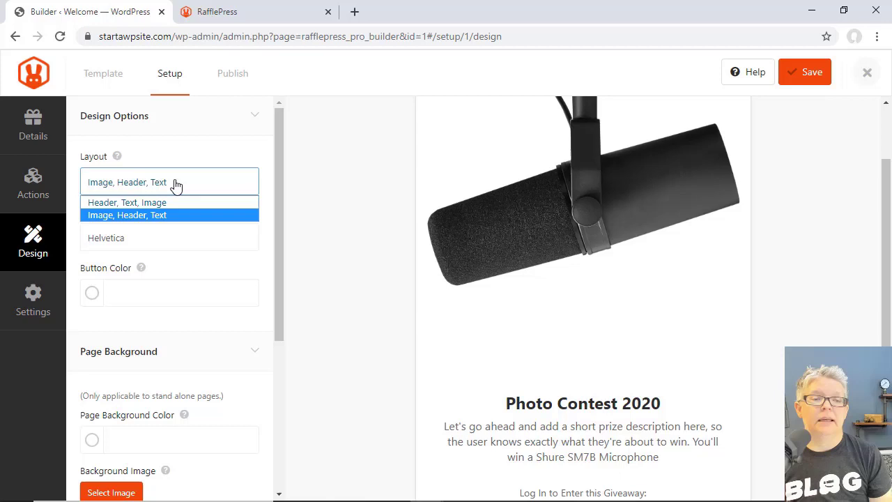
click(161, 202)
- Try the Roboto Slab with Lato font pairing, then revert the fonts to Helvetica
click(169, 238)
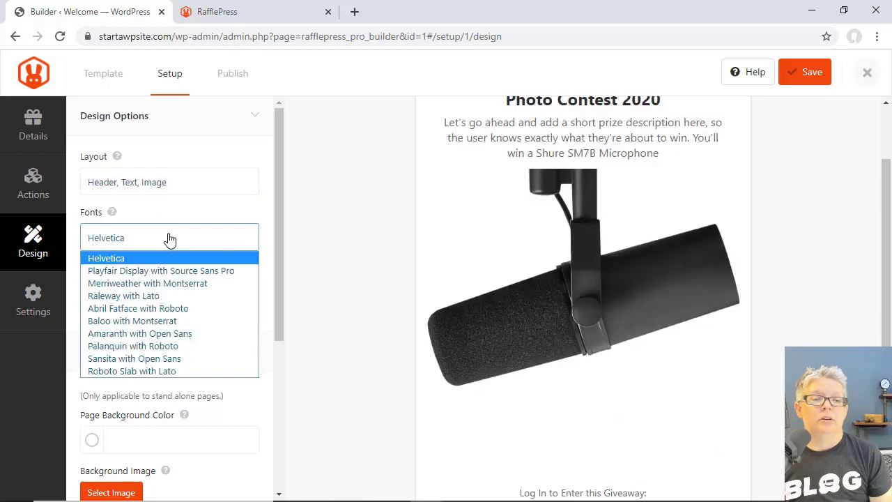
click(164, 371)
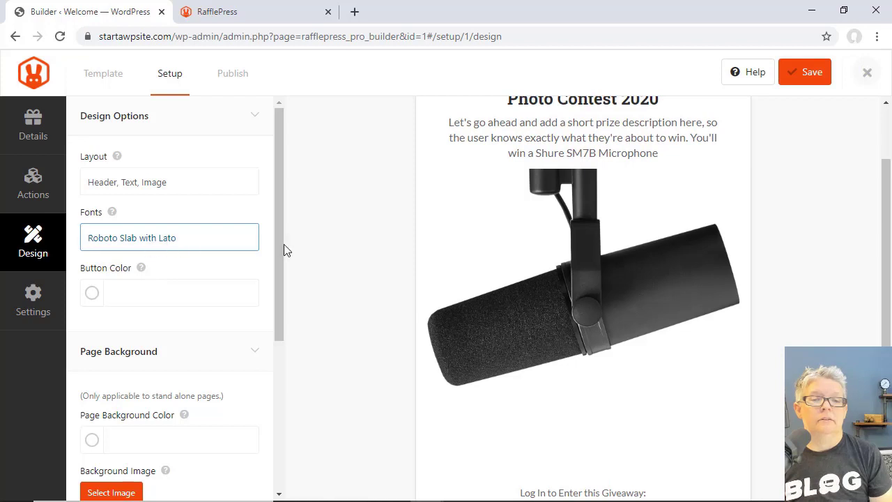
click(175, 236)
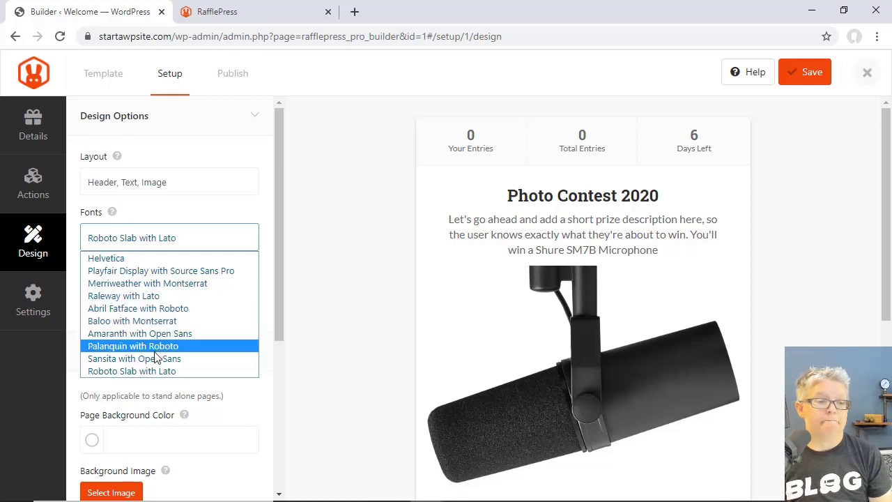
click(142, 261)
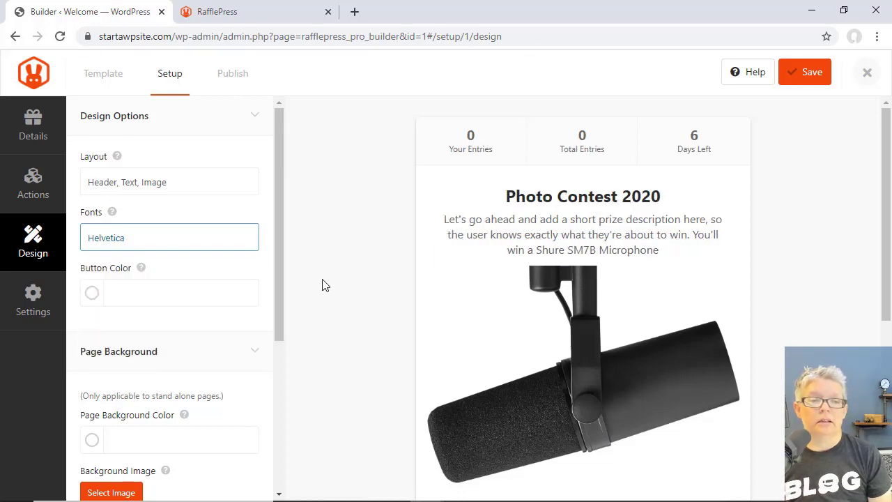
scroll(246, 322, down, 2)
scroll(363, 352, down, 5)
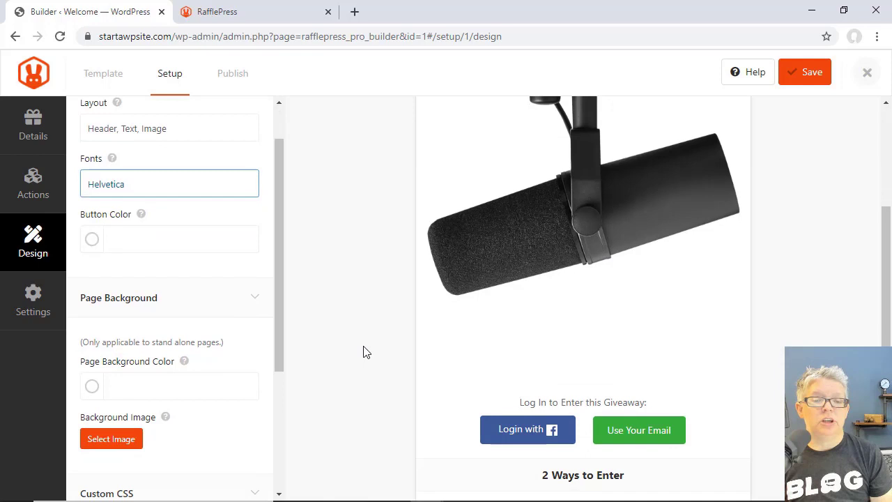
- Try a blue button colour, then switch the buttons to green #27AF60
click(90, 243)
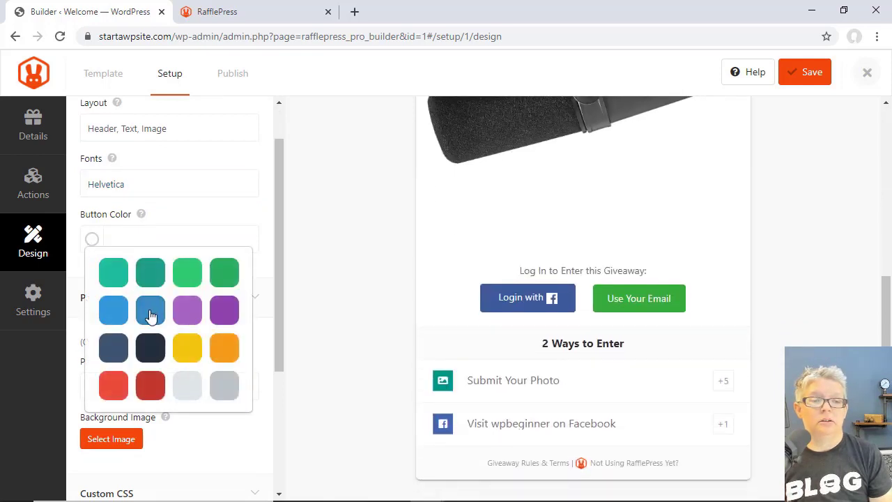
click(150, 312)
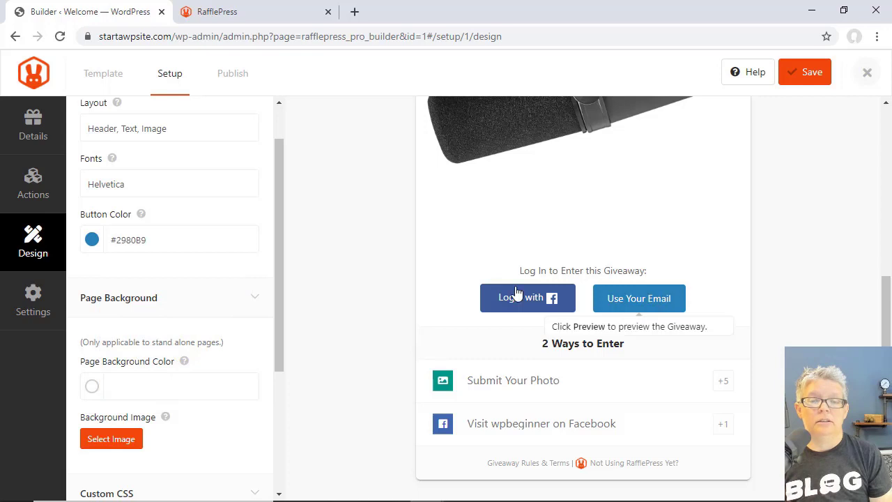
click(93, 241)
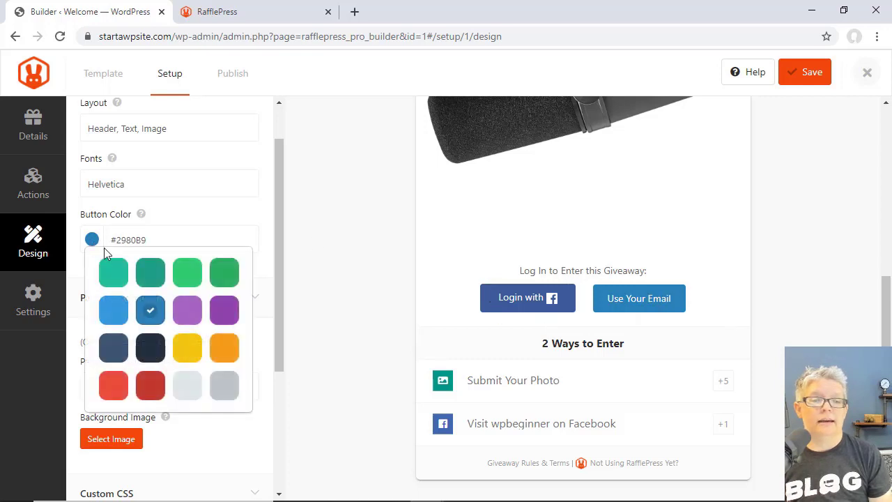
click(224, 275)
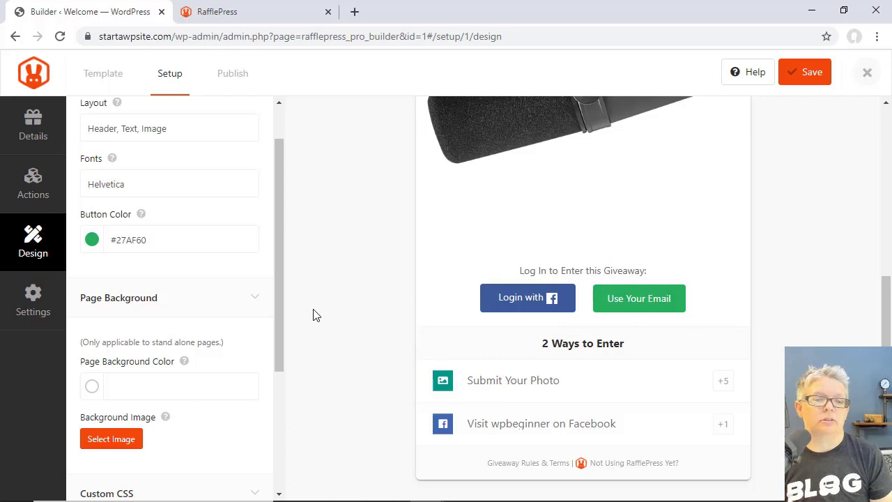
drag(277, 335, 274, 447)
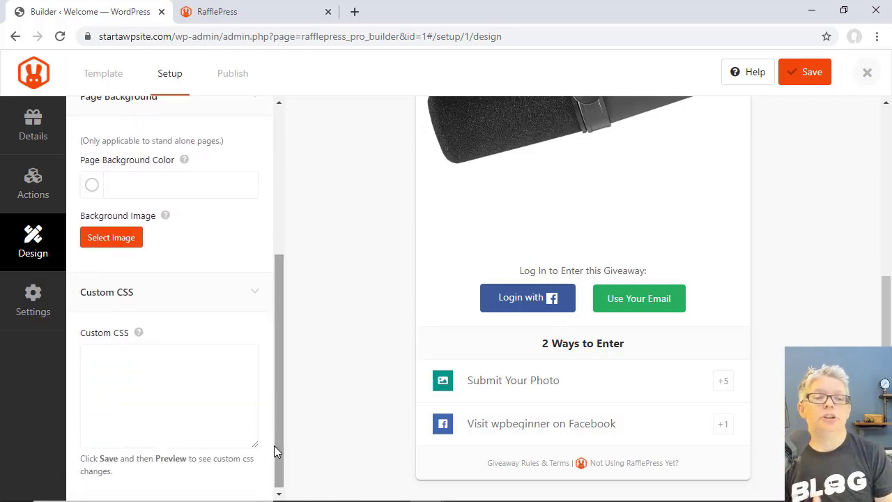
- Try light grey, red, yellow and grey as the page background colour
drag(274, 447, 274, 446)
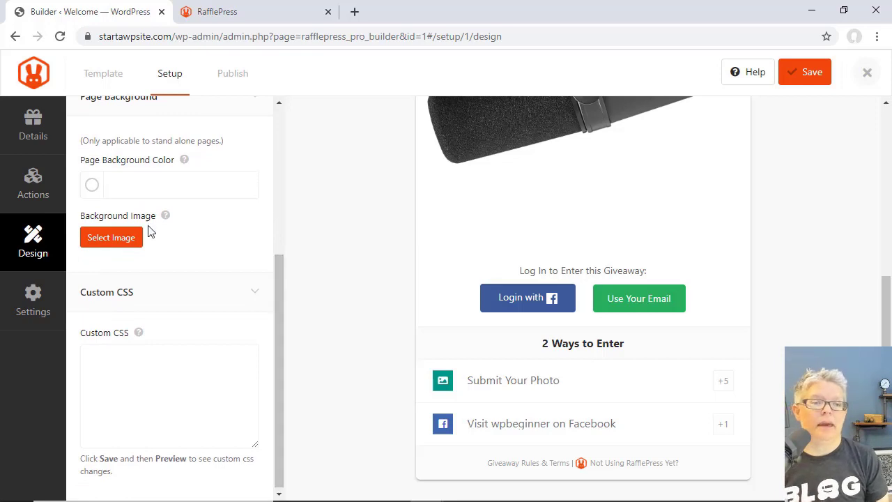
click(91, 187)
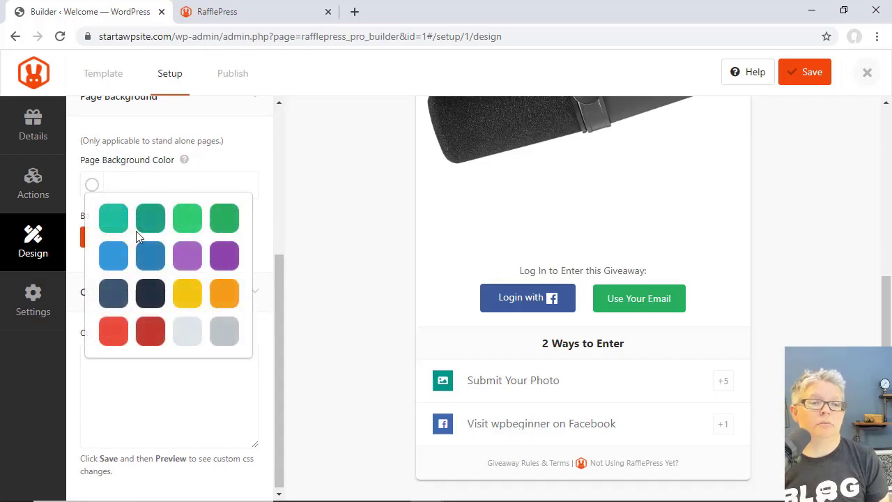
click(185, 335)
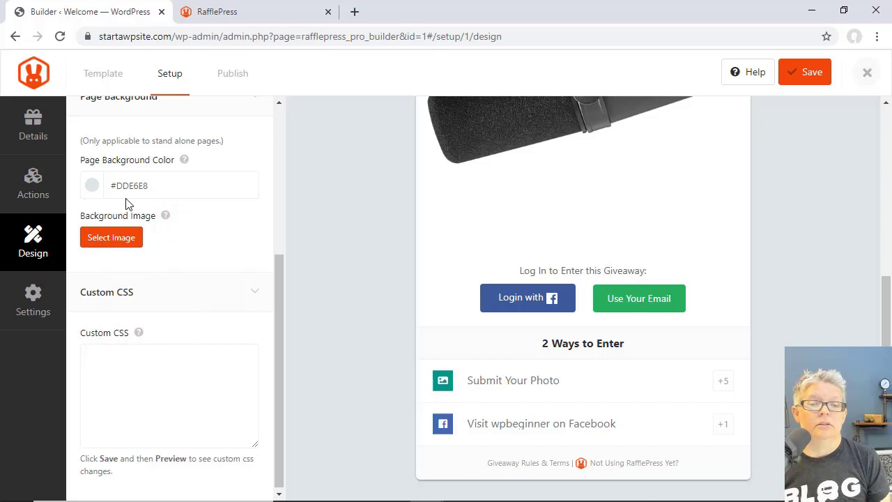
click(90, 188)
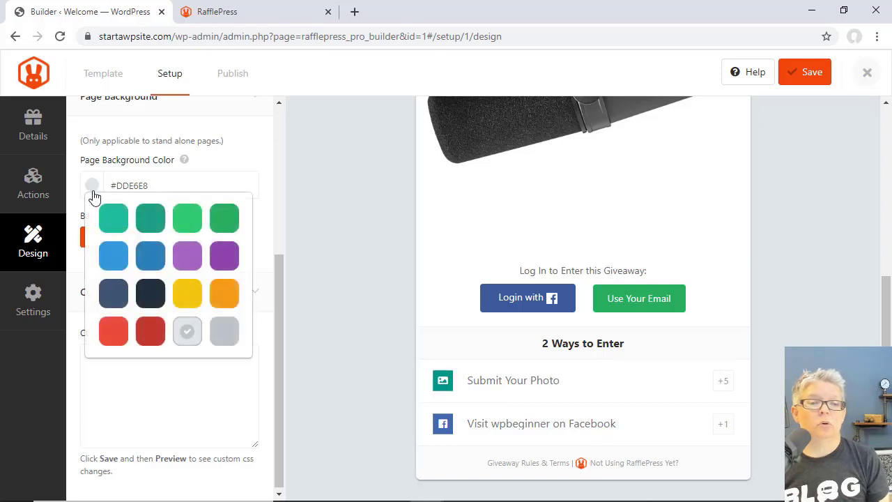
click(117, 332)
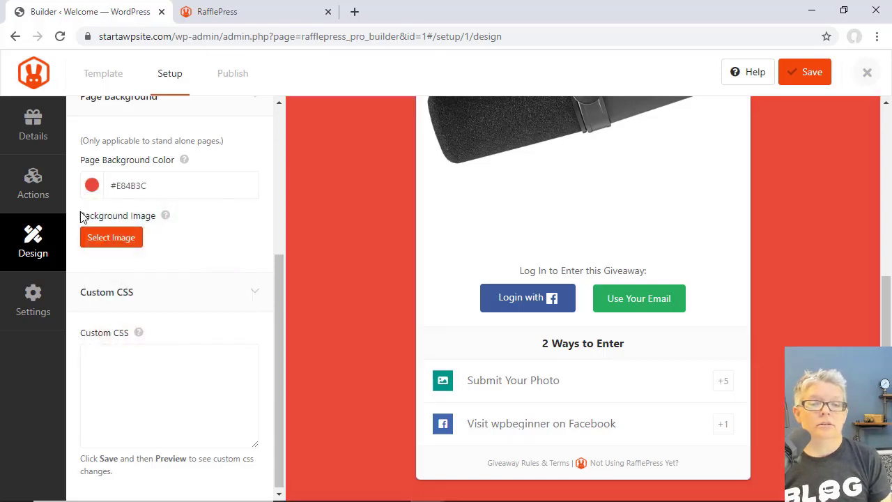
click(92, 186)
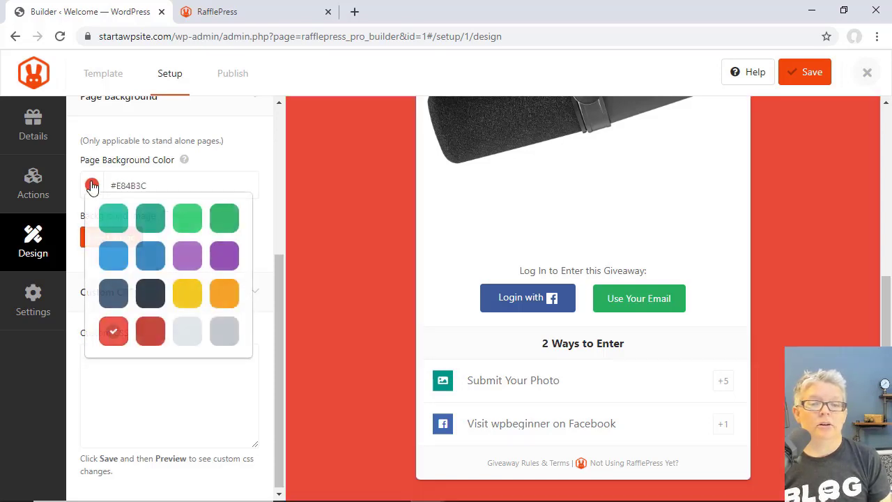
click(188, 301)
click(91, 185)
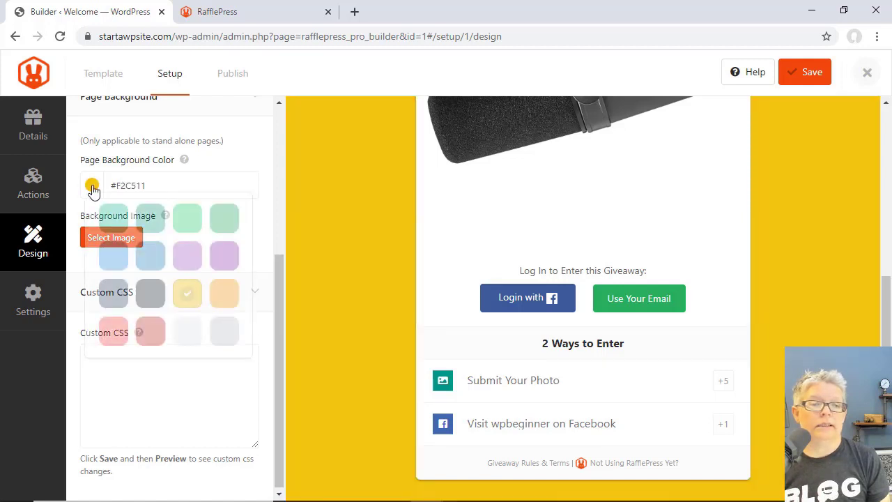
click(219, 333)
- Try blue and teal backgrounds, then settle on light grey #DDE6E8
scroll(364, 306, up, 5)
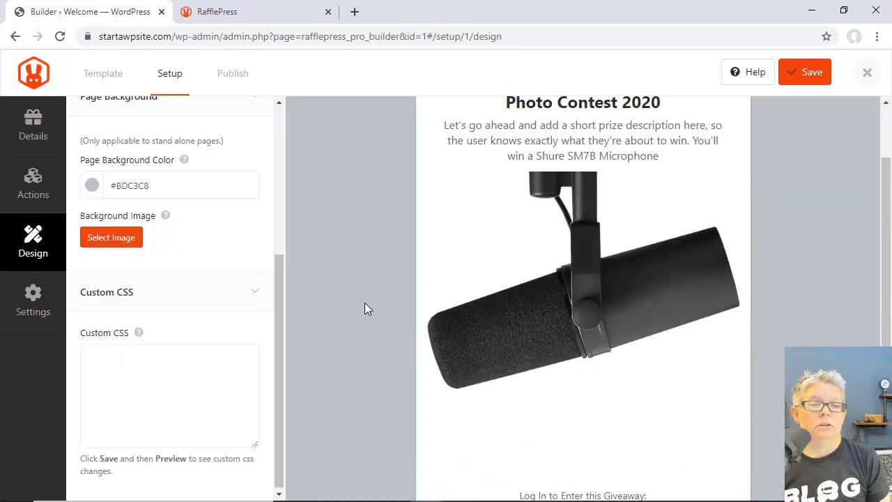
click(92, 185)
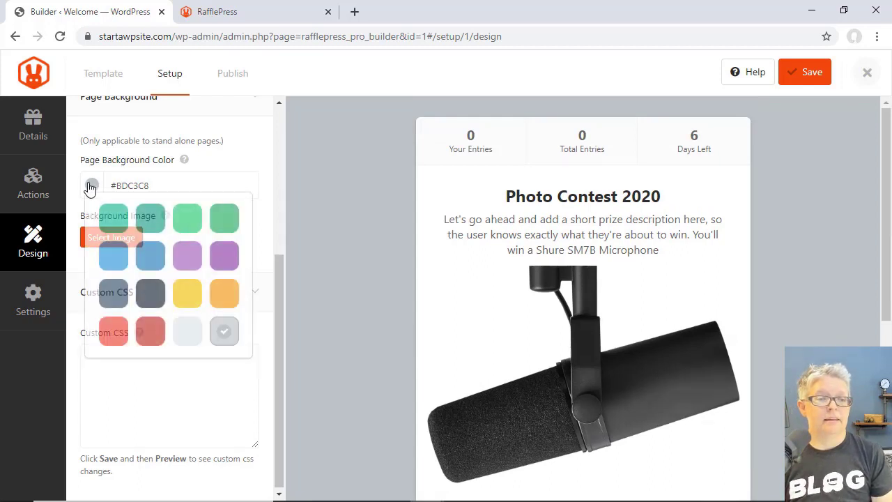
click(112, 257)
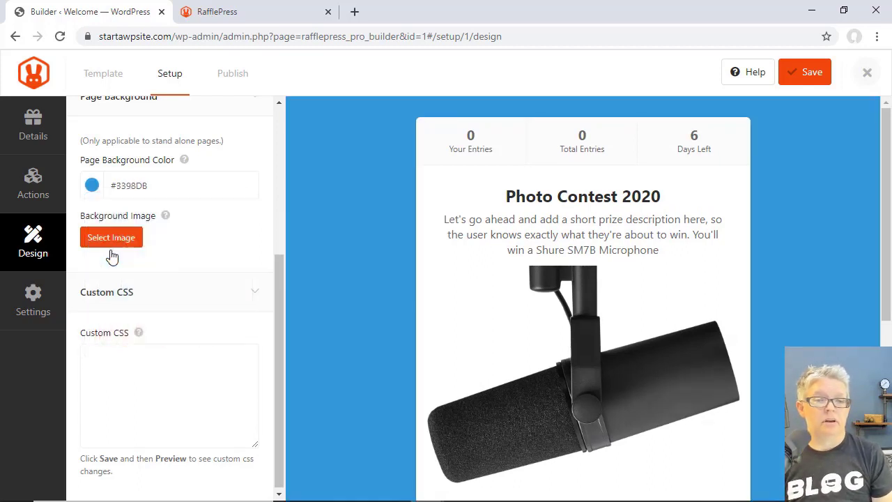
click(93, 186)
click(114, 218)
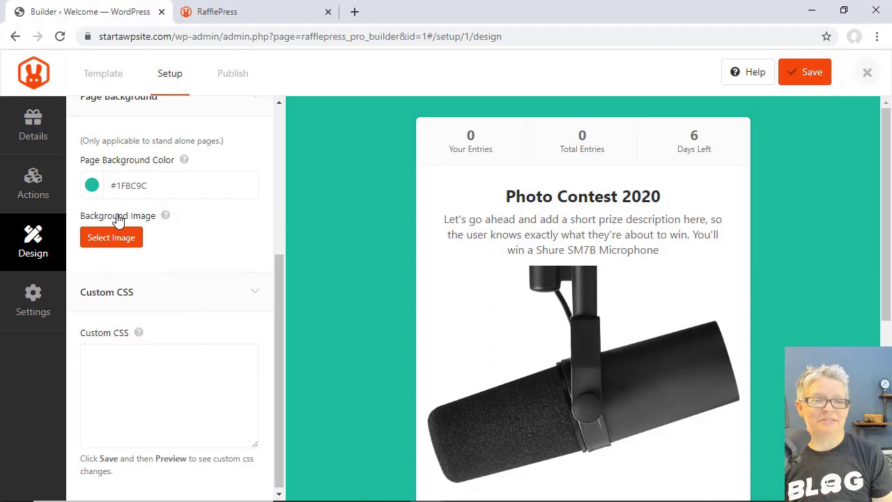
click(92, 186)
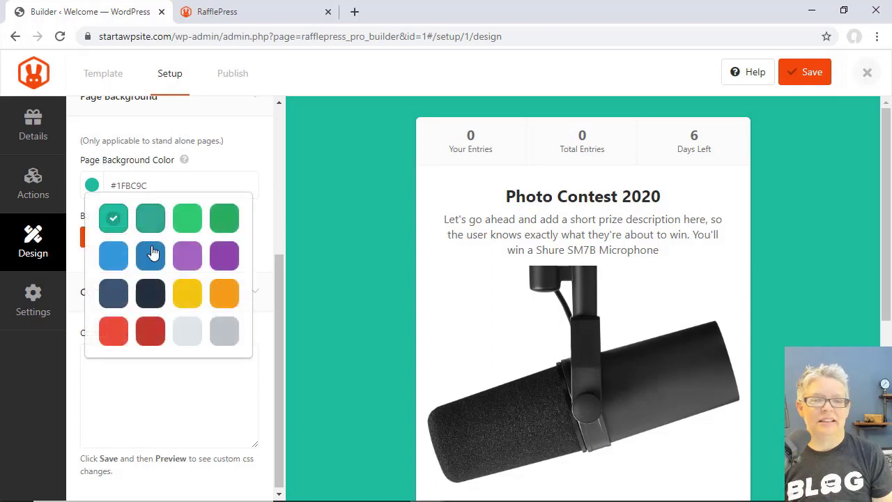
click(194, 338)
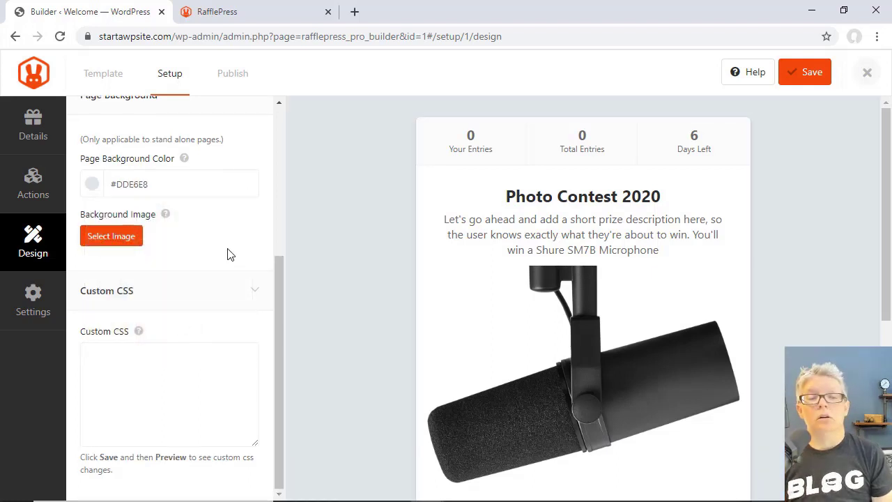
scroll(229, 253, up, 1)
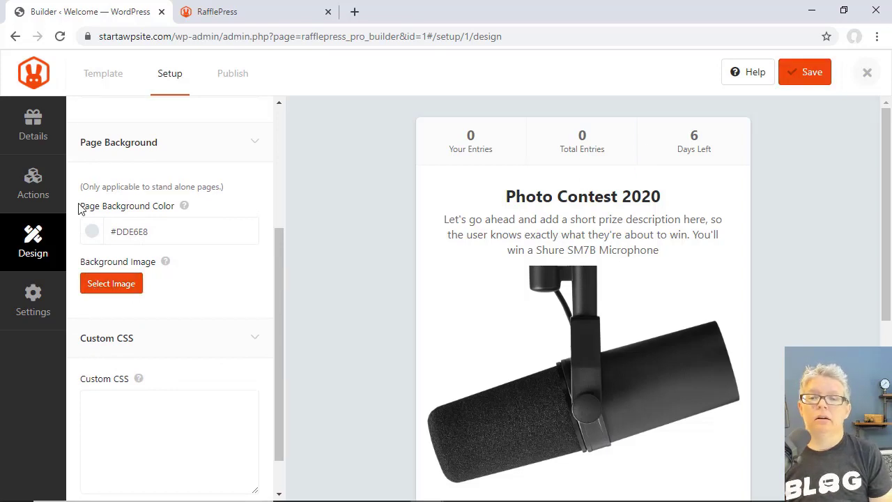
scroll(350, 336, down, 3)
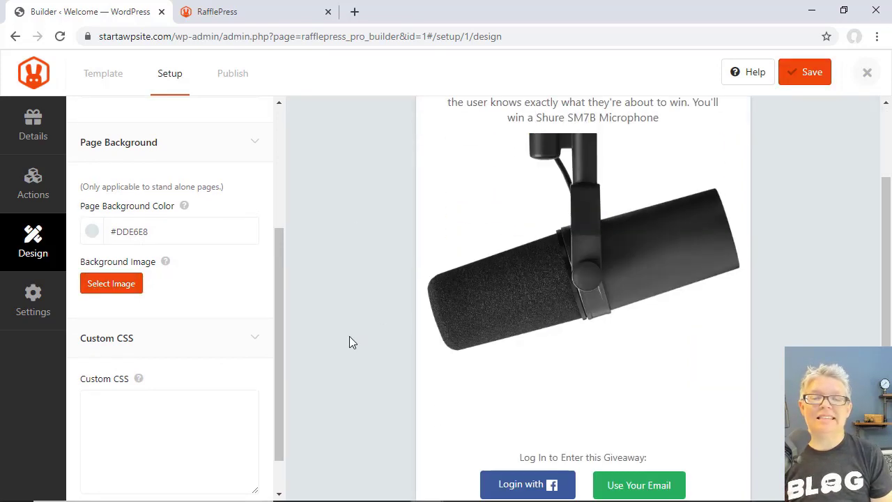
- In General settings, set the title to 'Photo Contest 2020' and the permalink to photo-contest
click(21, 315)
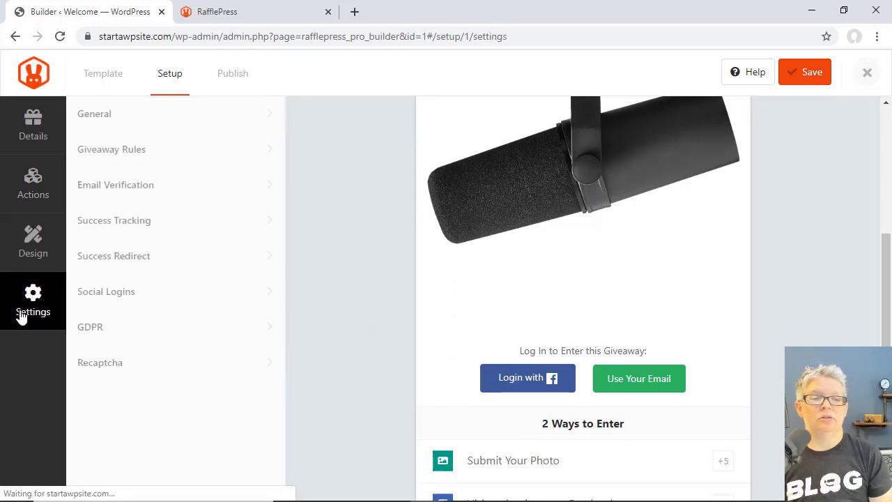
click(134, 115)
scroll(291, 272, down, 1)
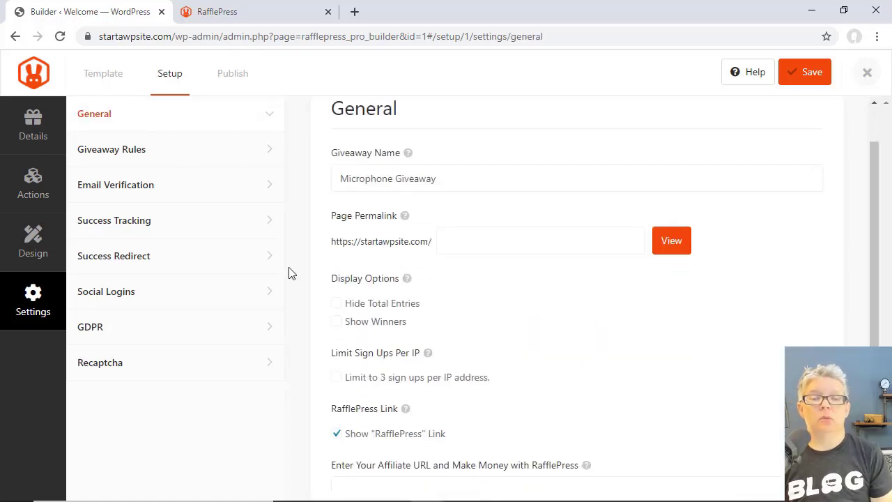
scroll(325, 344, down, 1)
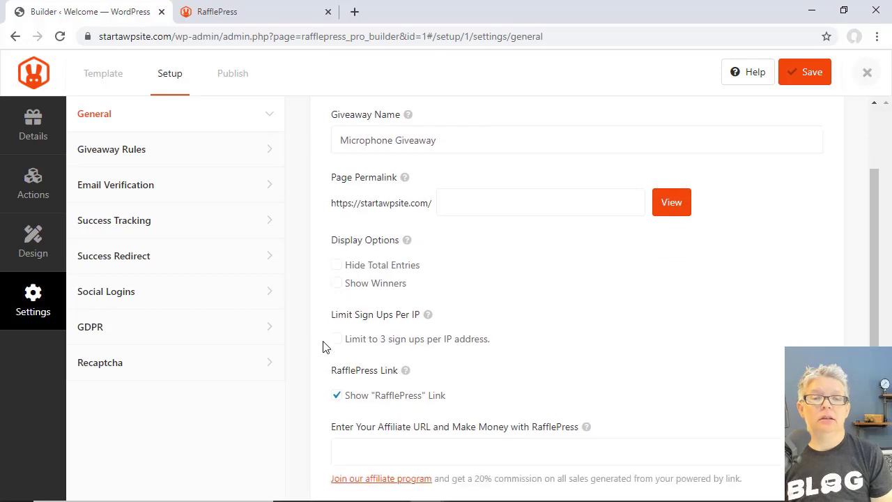
drag(439, 140, 321, 147)
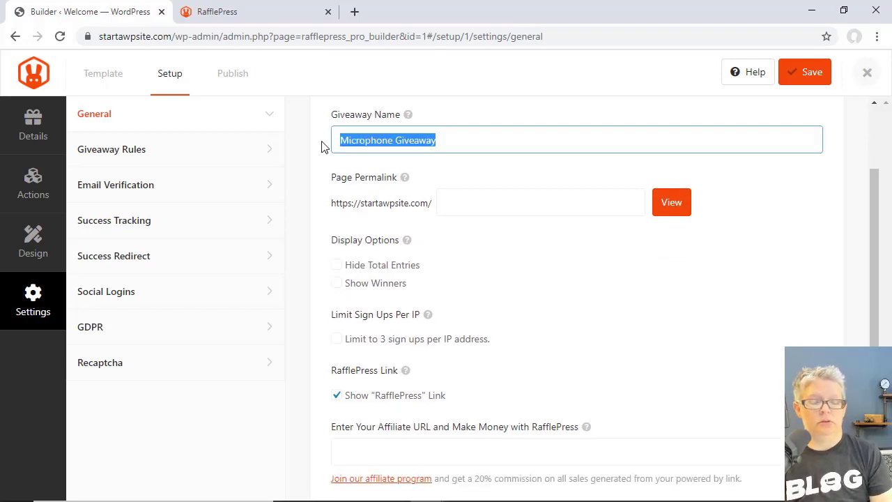
text(Photo)
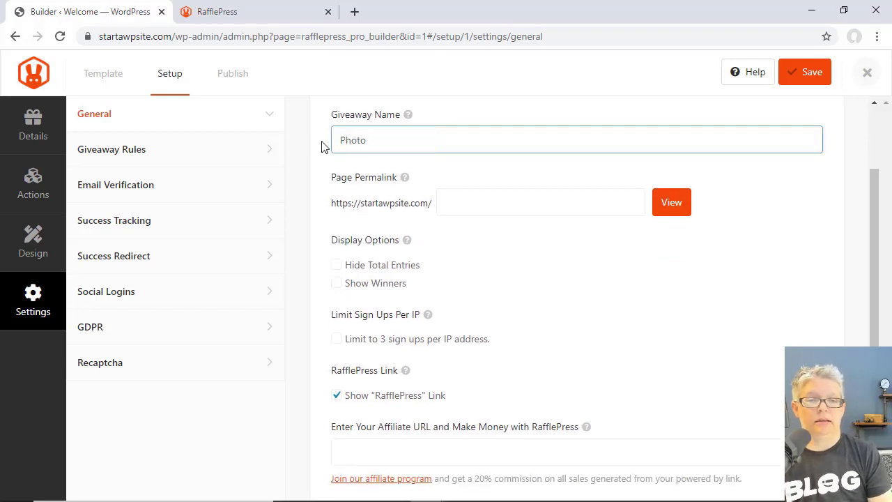
text( Contest 20)
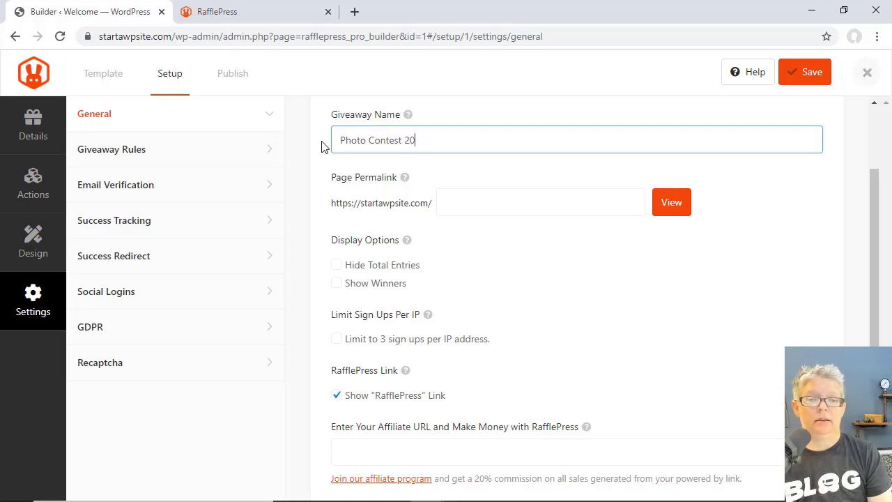
text(20)
click(452, 206)
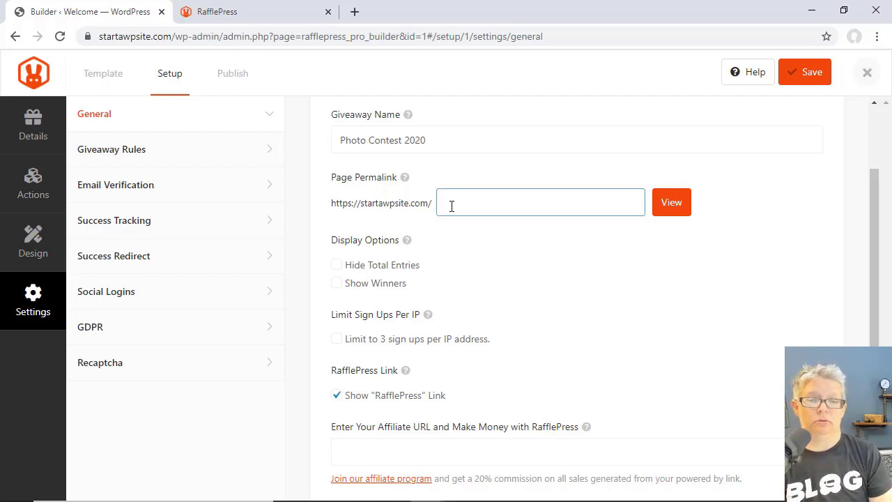
text(photo)
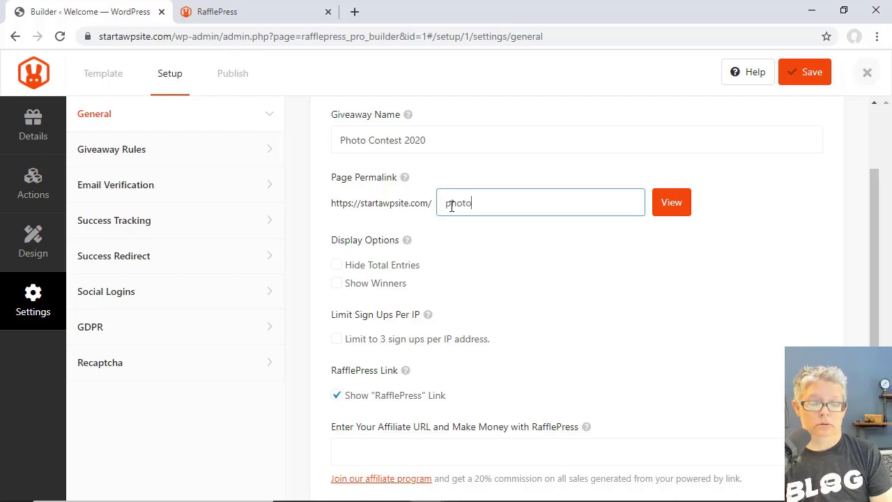
text(-contest)
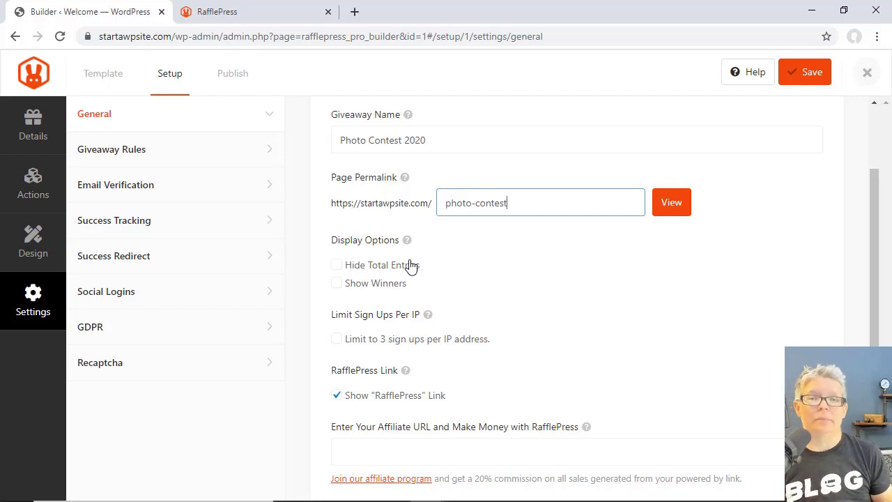
- Toggle Show Winners on and back off, leaving the other options unchanged
click(337, 283)
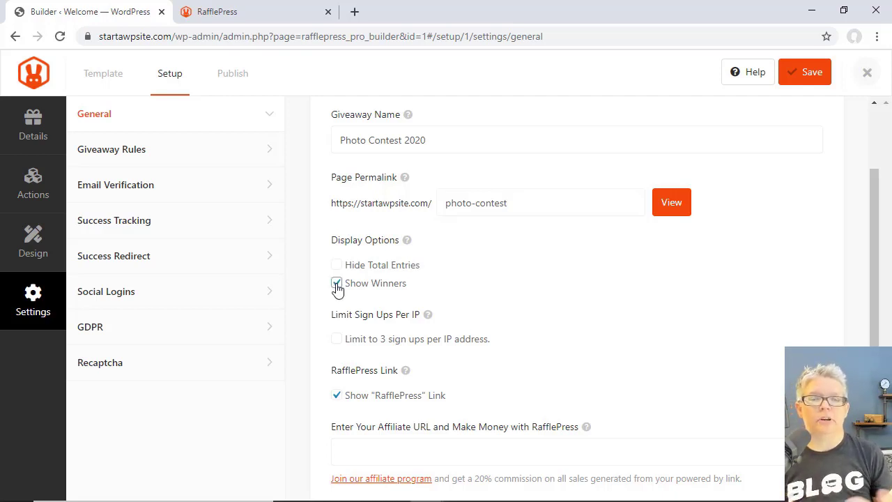
click(337, 283)
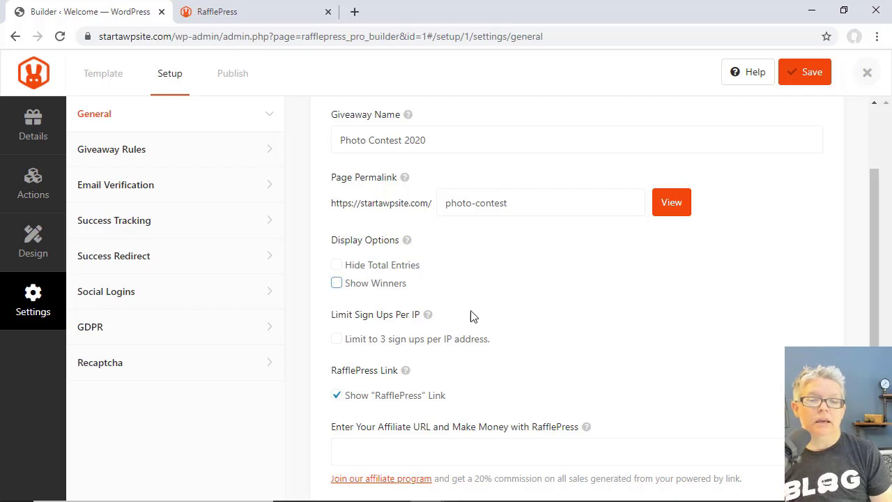
scroll(479, 328, down, 1)
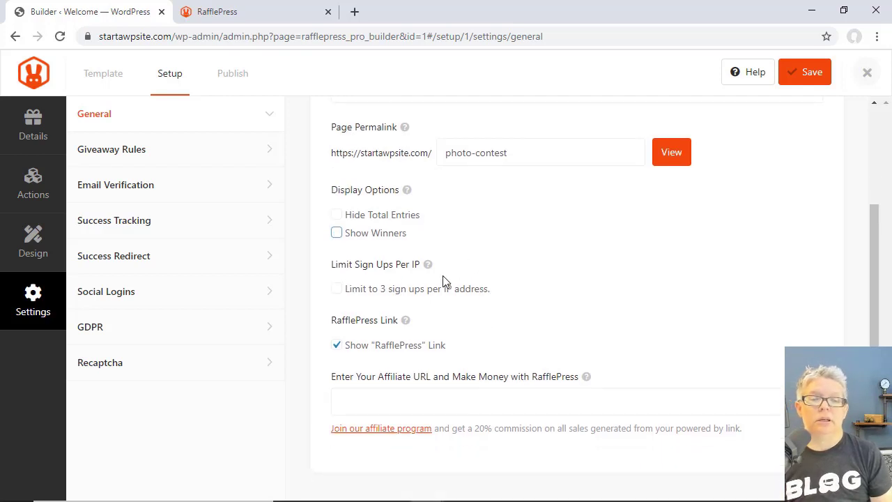
mouse_move(428, 271)
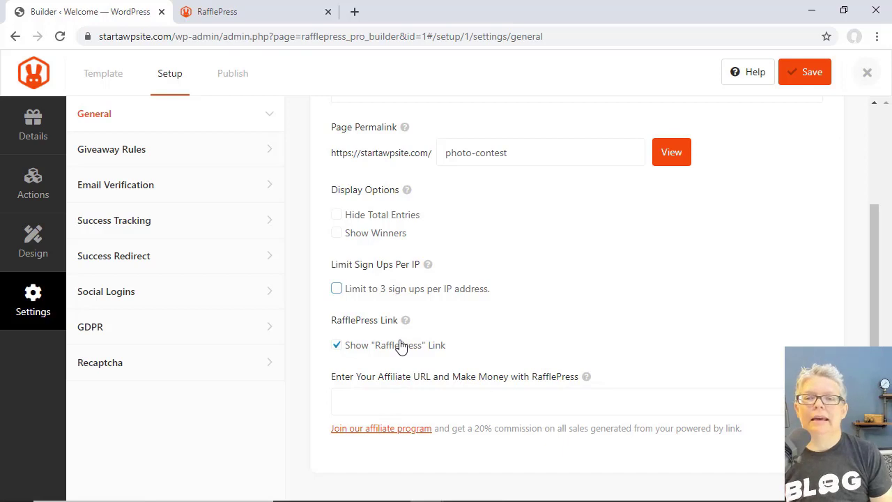
scroll(504, 367, up, 2)
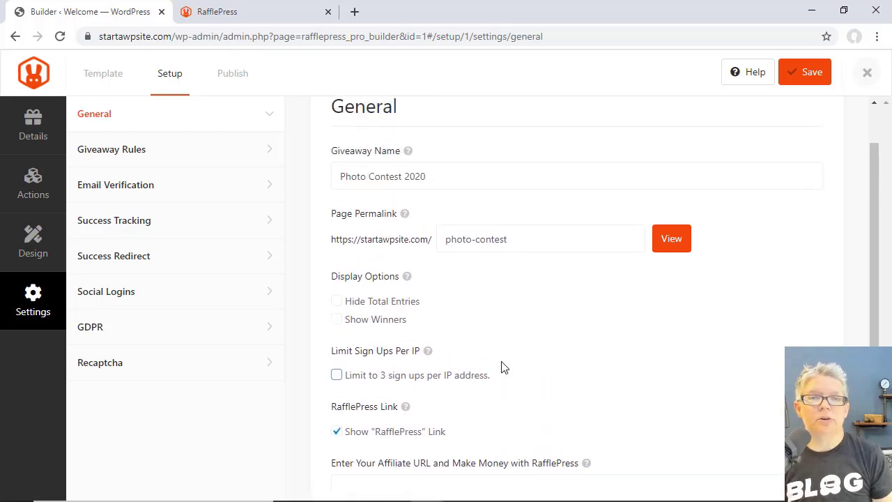
scroll(505, 367, down, 2)
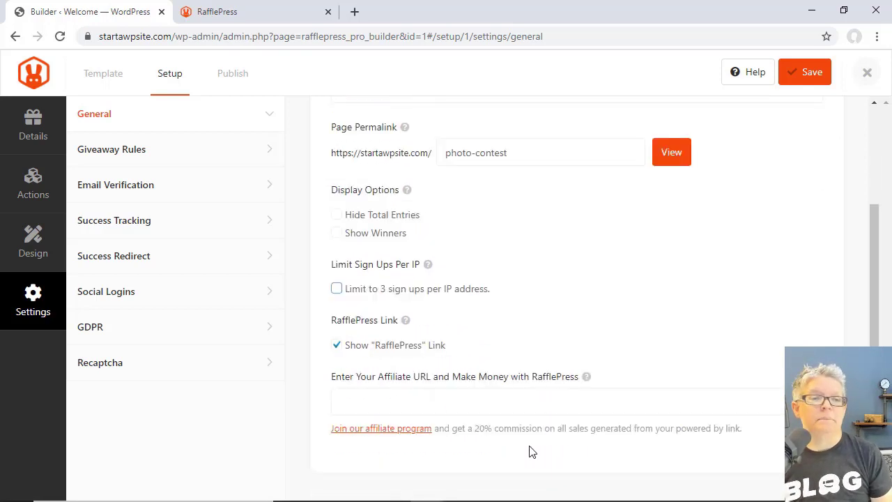
- Generate the giveaway rules with sponsor name WPBeginner and the pasted sponsor e-mail
click(138, 158)
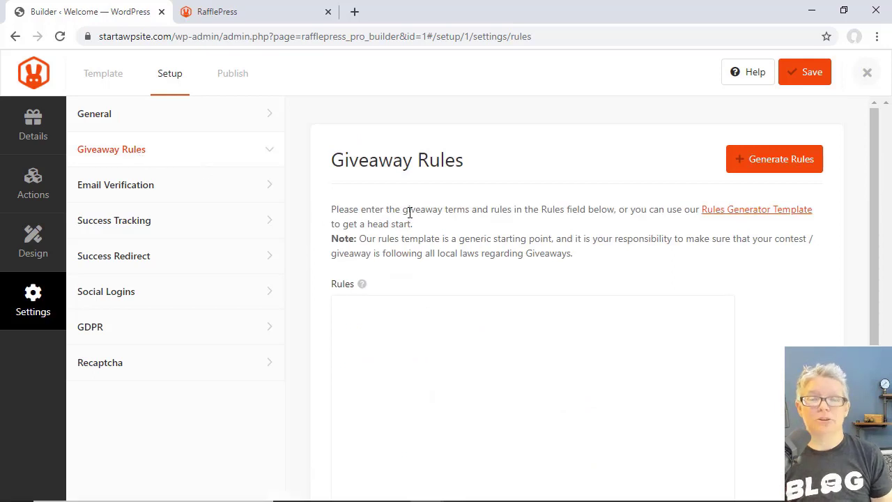
click(757, 160)
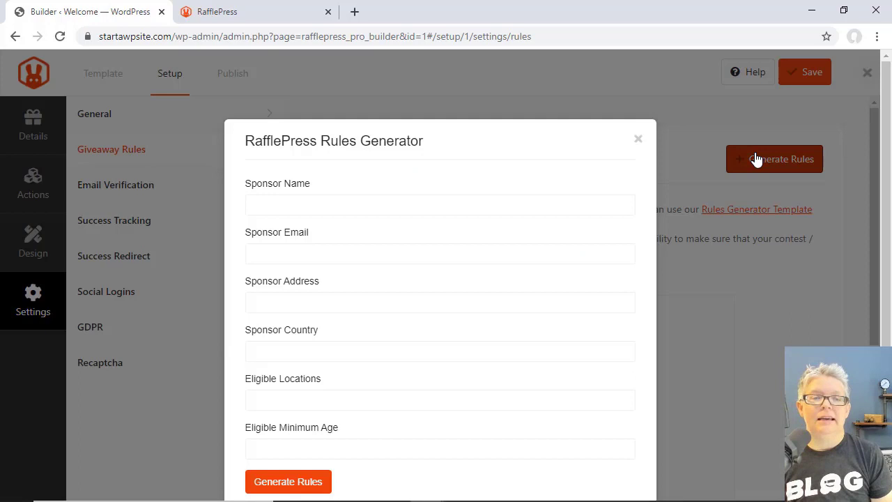
click(354, 205)
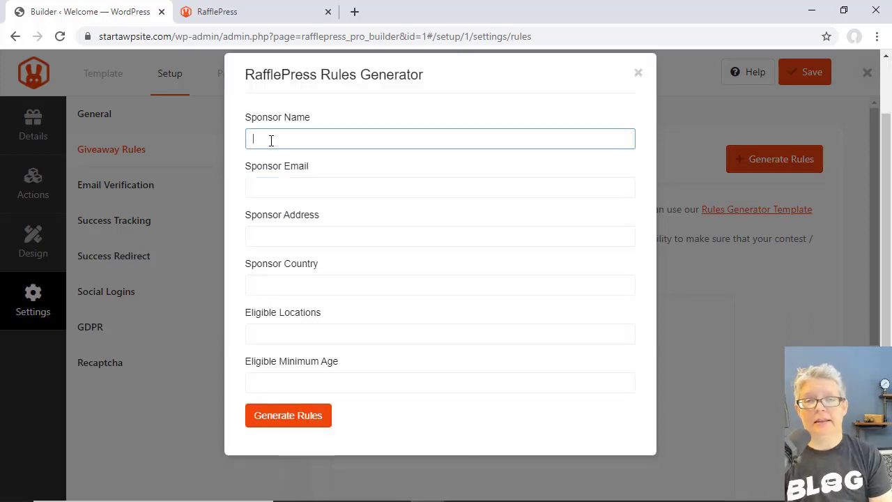
text(W)
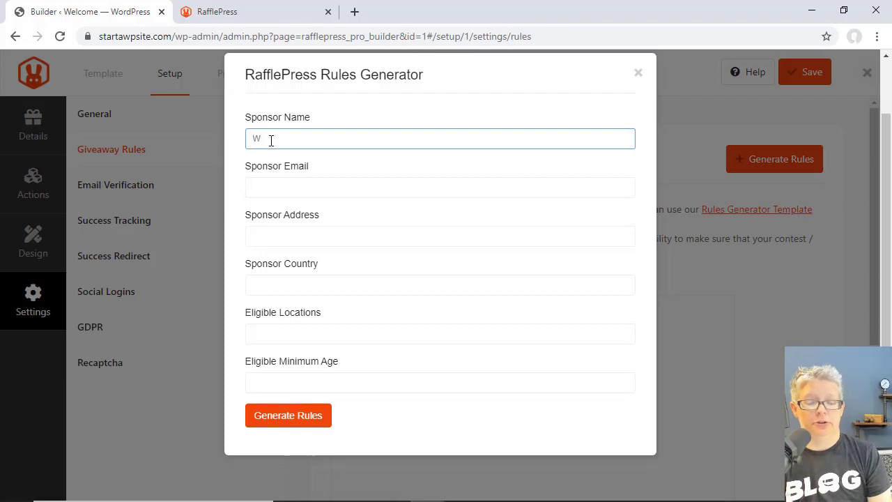
text(PBeginner)
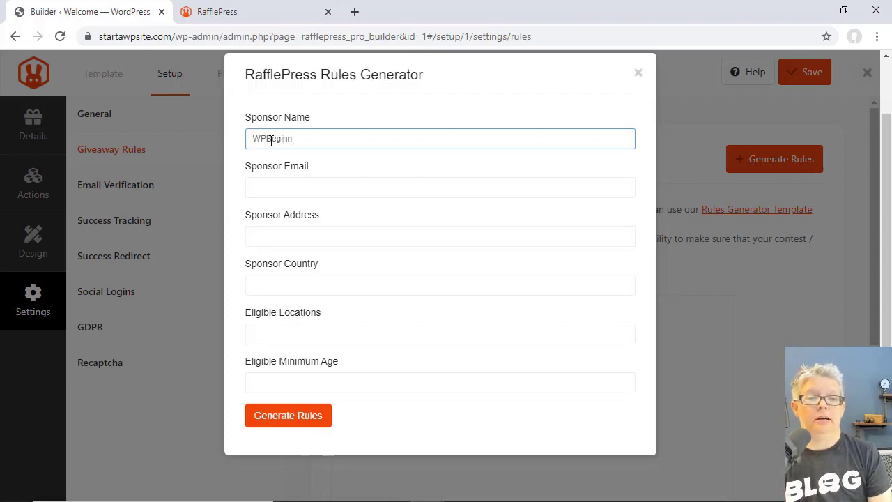
key(Tab)
key(ctrl+v)
key(Tab)
key(Tab)
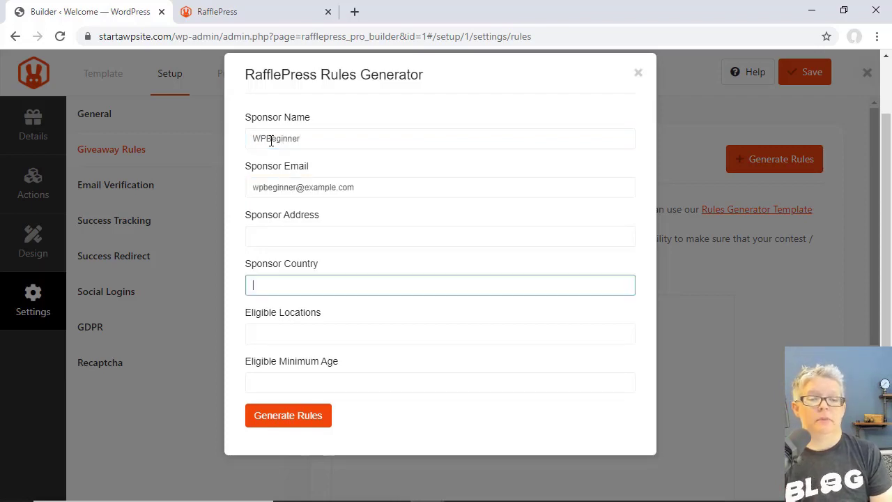
key(Tab)
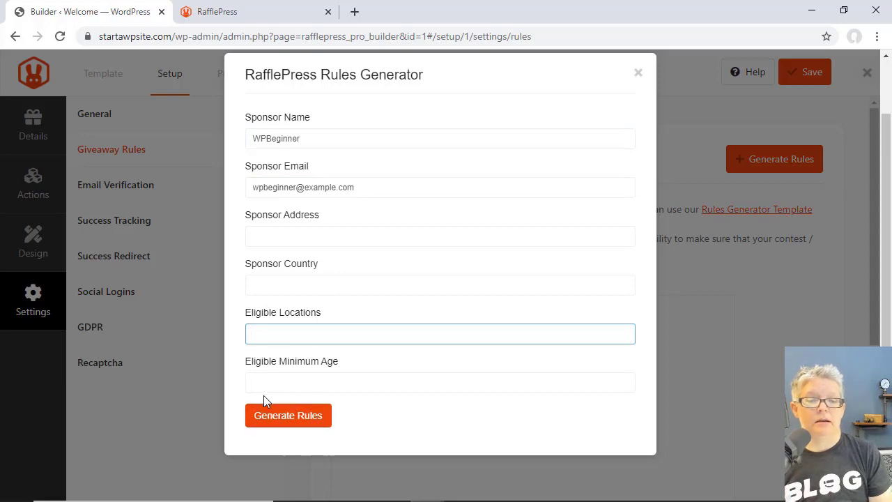
click(269, 417)
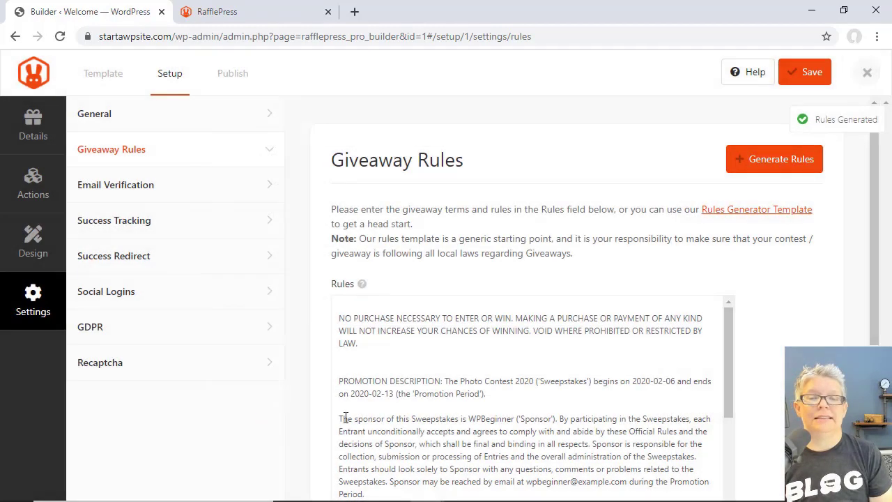
- Review the generated sweepstakes rules text, then bring up Email Verification settings
scroll(823, 315, down, 2)
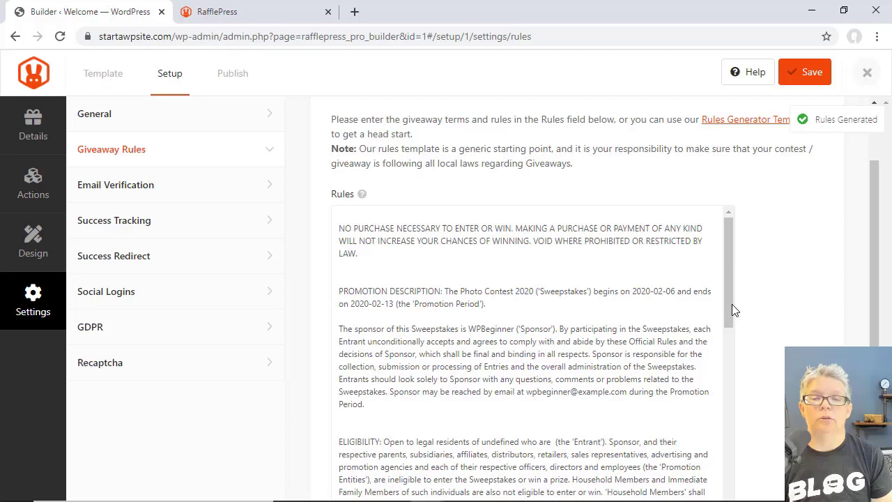
scroll(656, 312, down, 4)
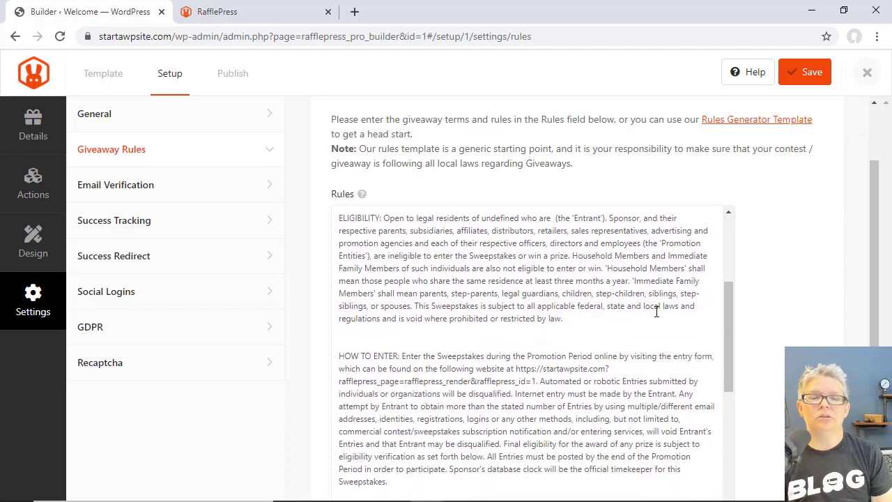
scroll(656, 313, down, 7)
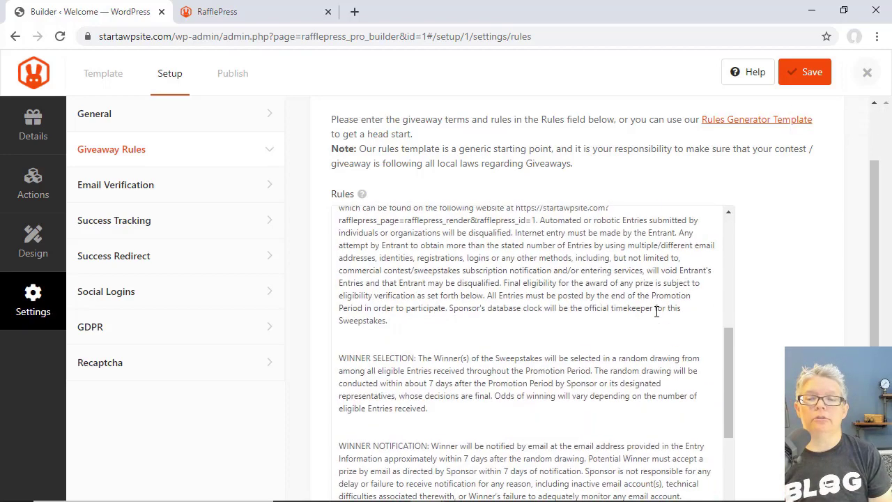
scroll(656, 312, down, 5)
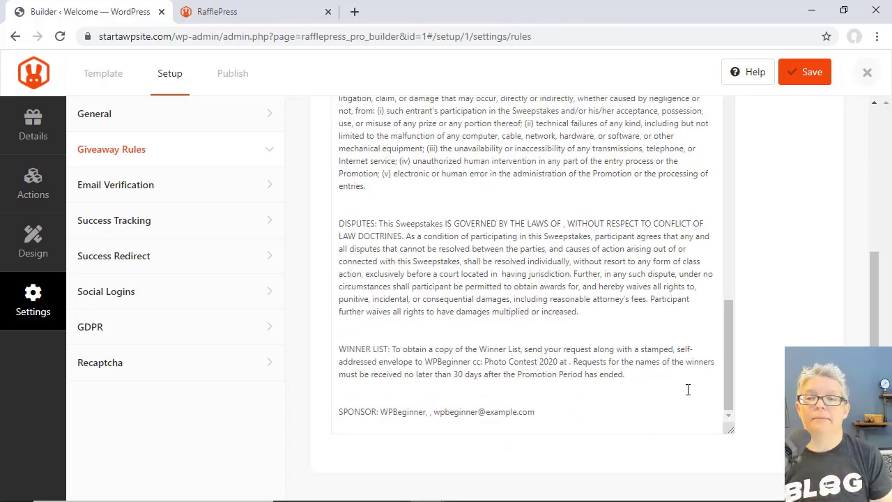
click(136, 190)
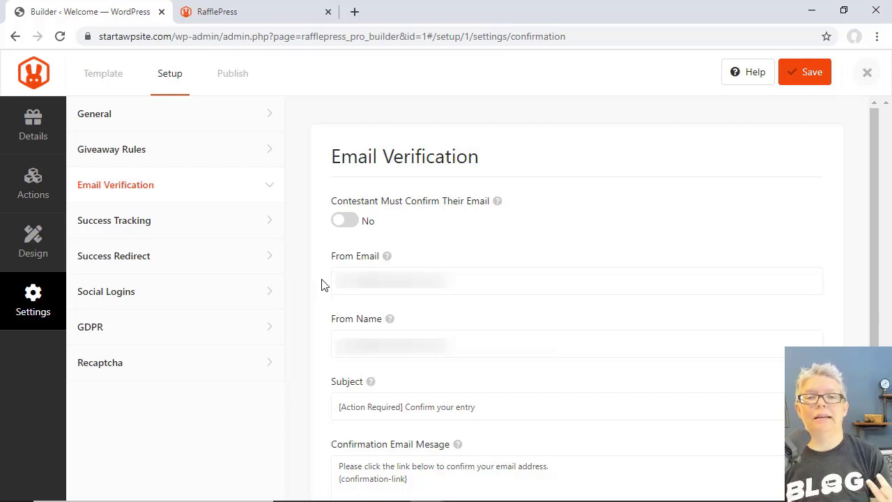
- Require e-mail confirmation, replace the From Email with the sender's address, then open Success Tracking
click(348, 222)
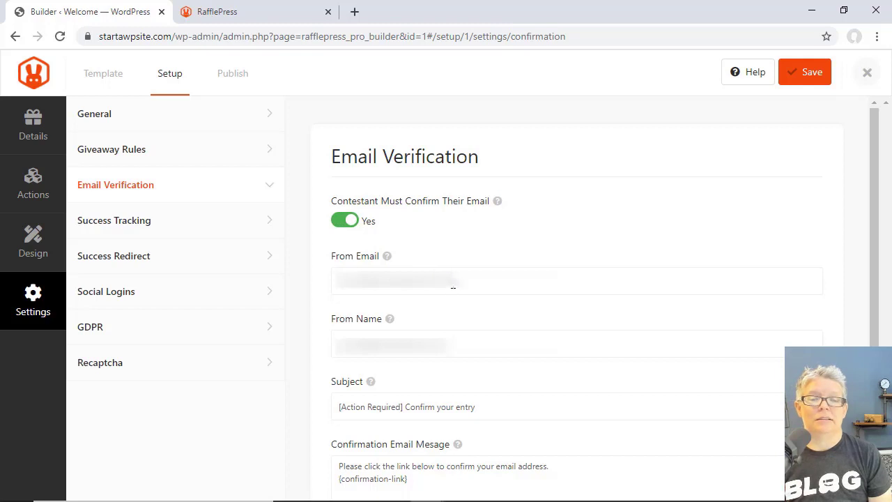
drag(453, 287, 322, 284)
key(BackSpace)
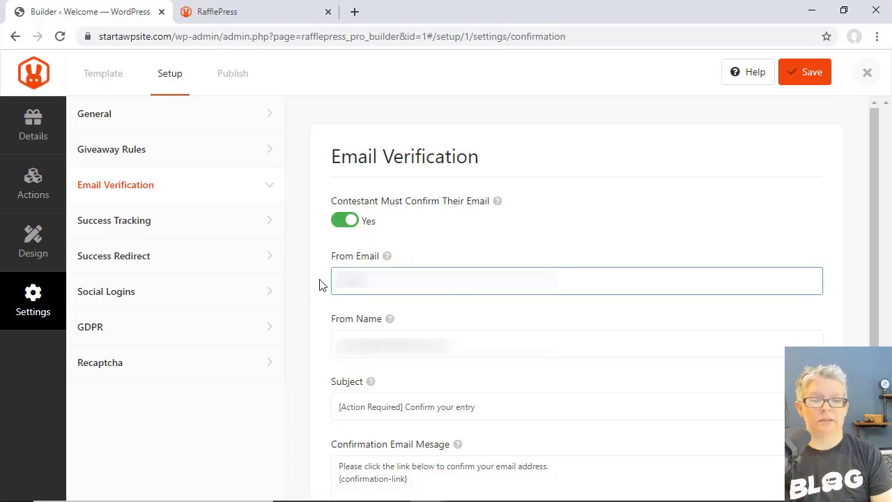
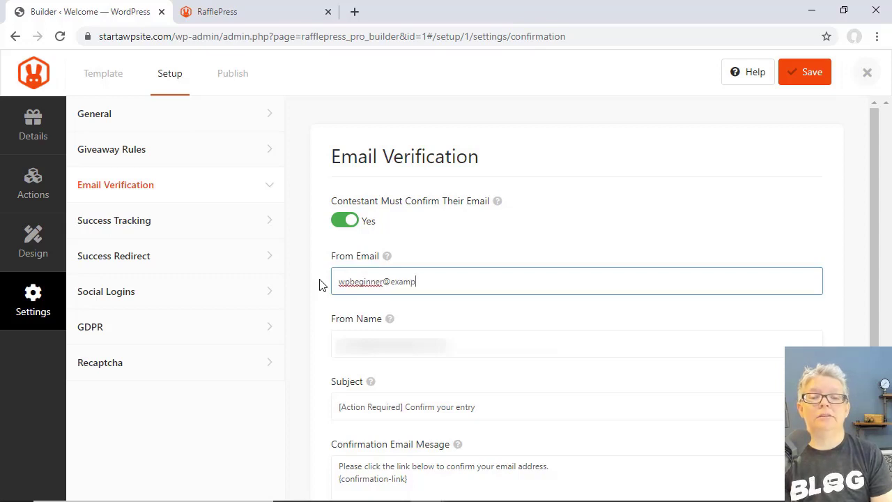
key(Tab)
scroll(317, 356, down, 3)
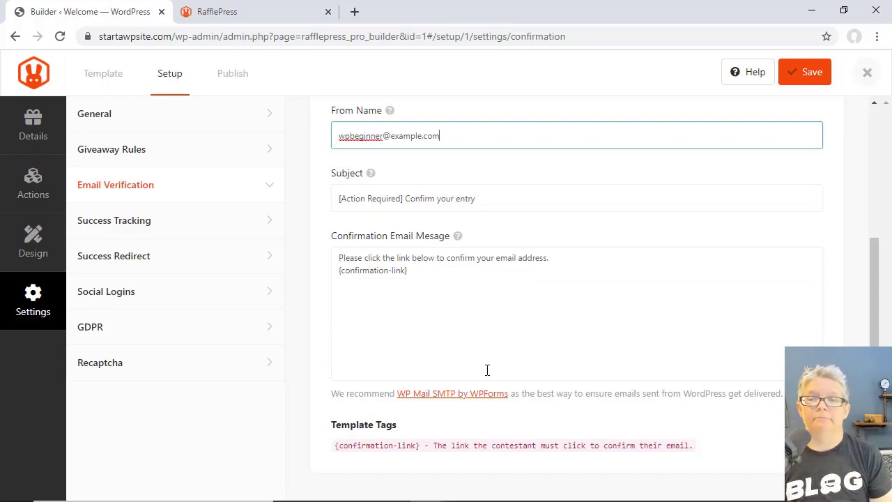
click(133, 227)
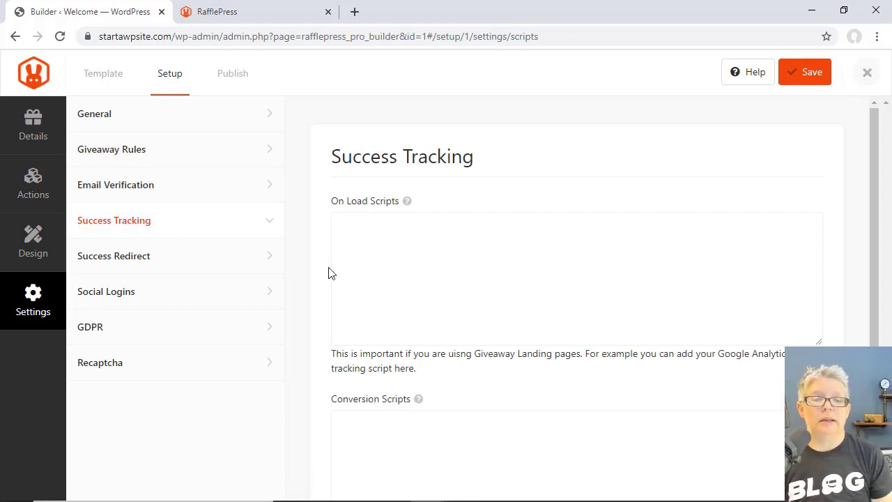
scroll(348, 282, down, 1)
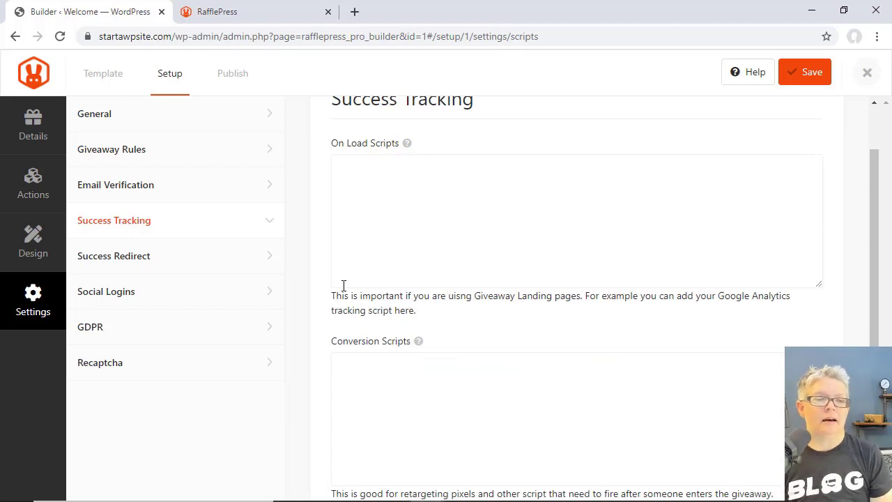
click(135, 263)
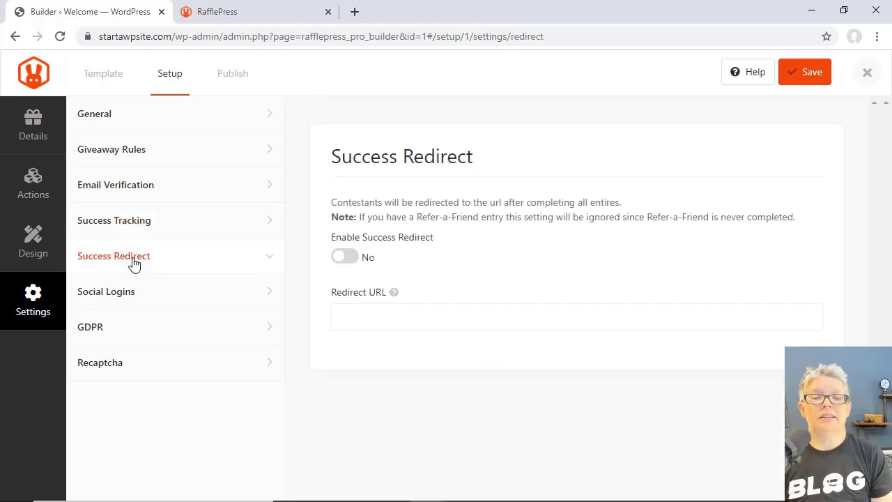
click(354, 262)
click(364, 321)
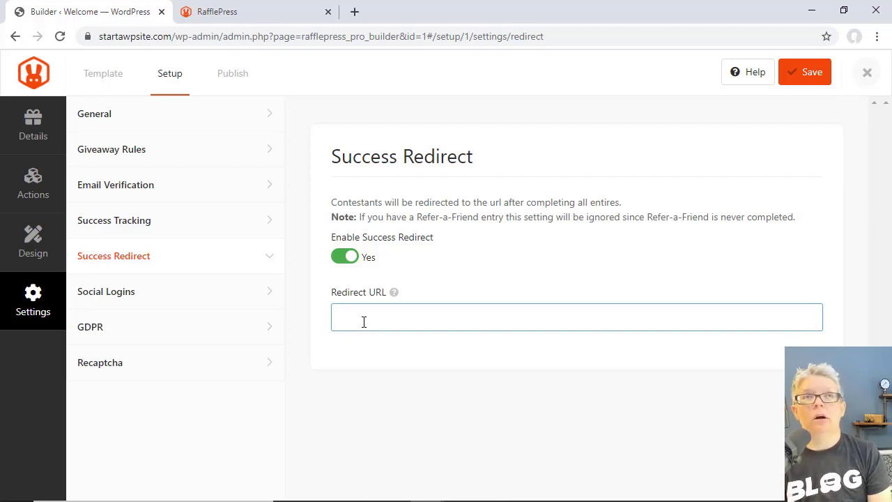
text(https://startawpsite.com/)
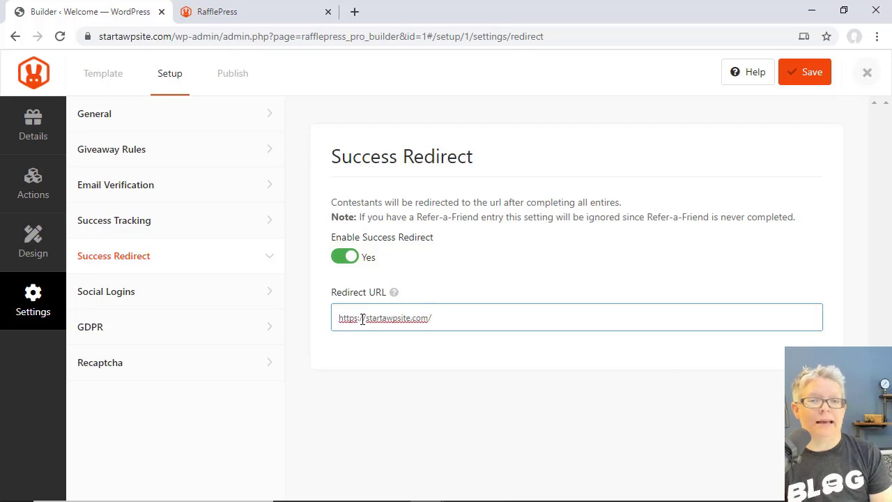
text(thank-you)
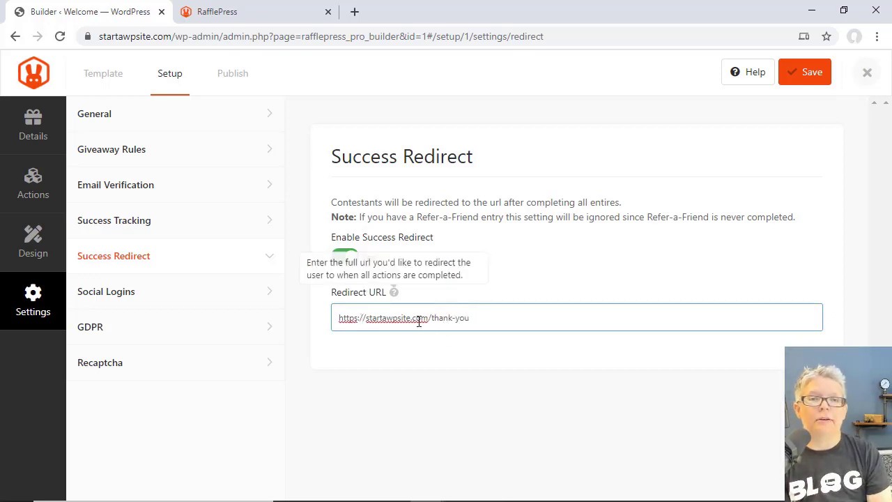
click(393, 362)
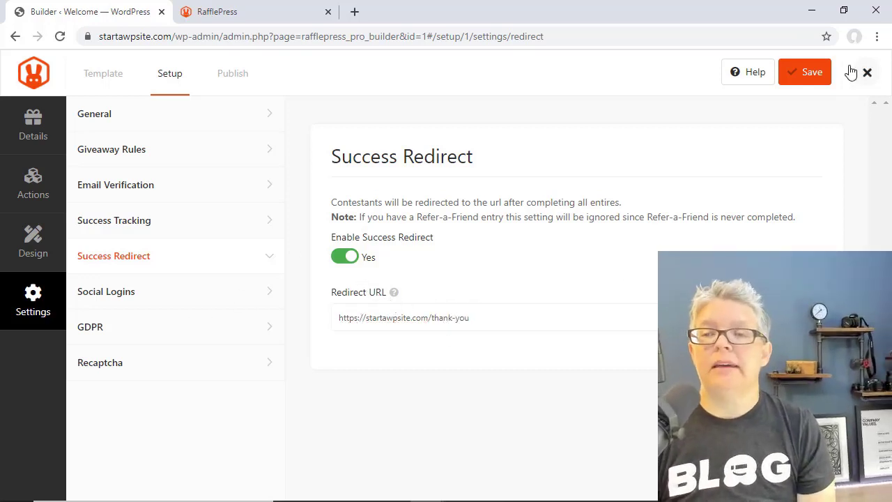
click(805, 82)
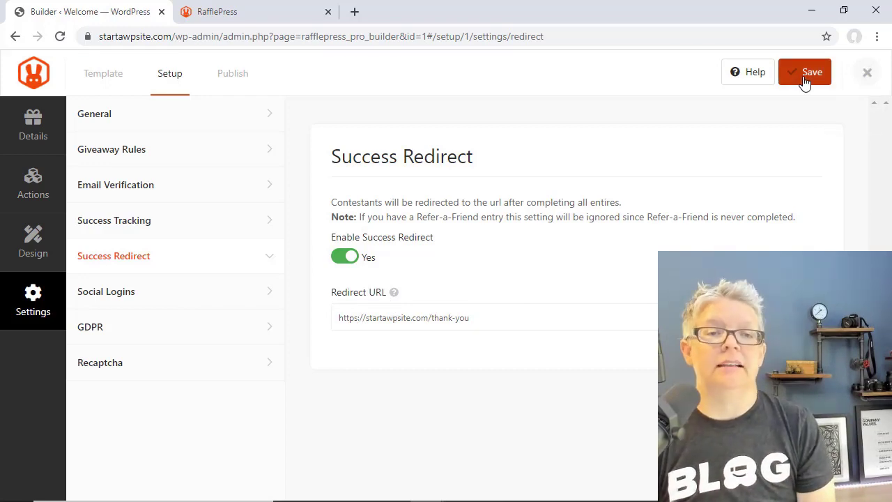
click(234, 79)
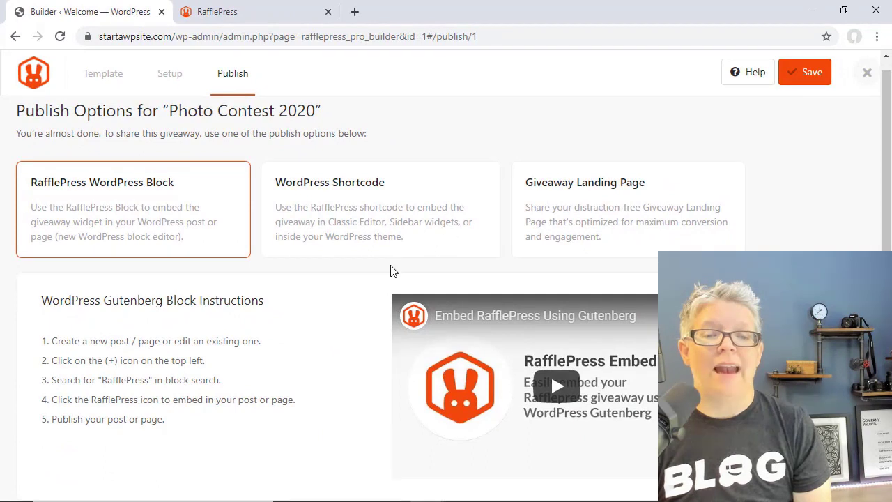
click(800, 76)
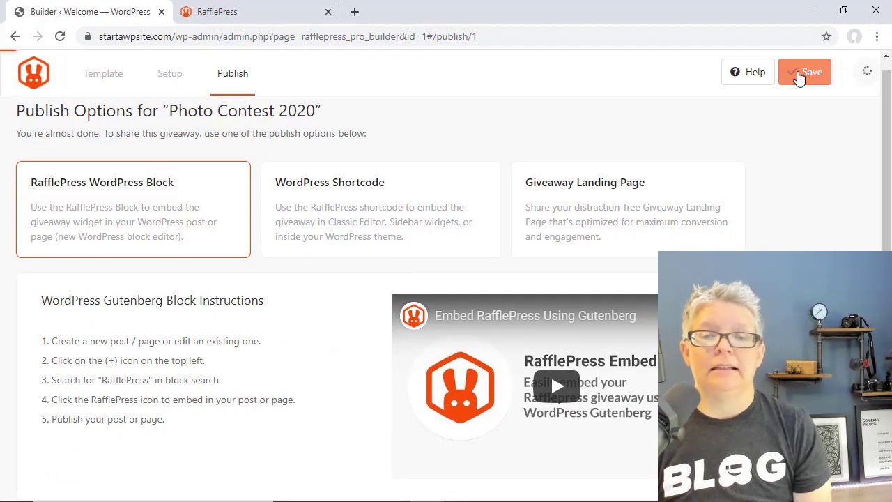
click(607, 221)
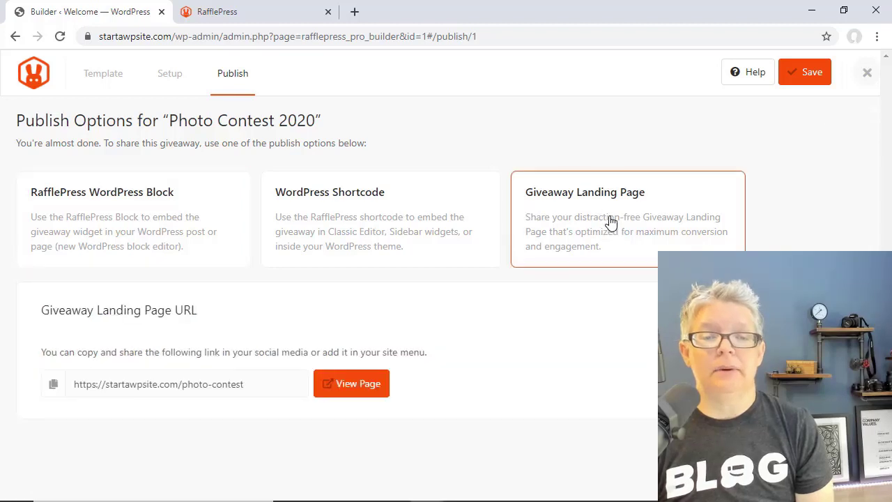
drag(245, 384, 66, 384)
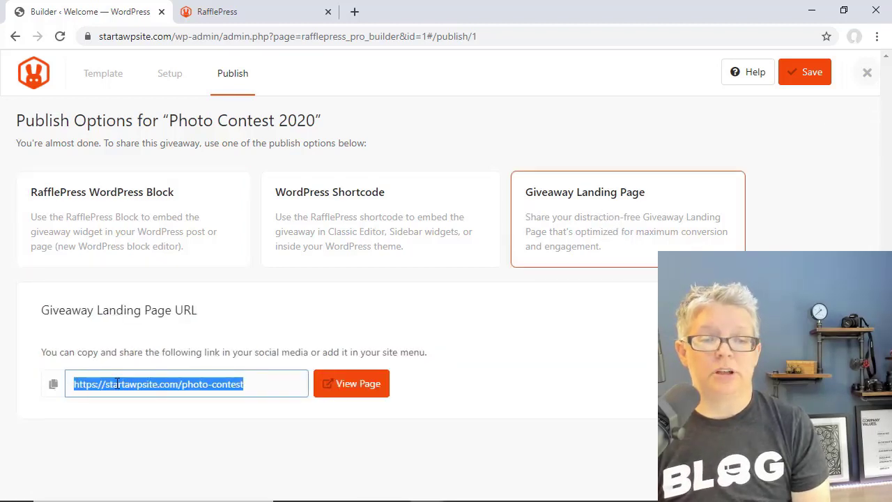
- Open the live photo-contest landing page and scroll through it
click(348, 390)
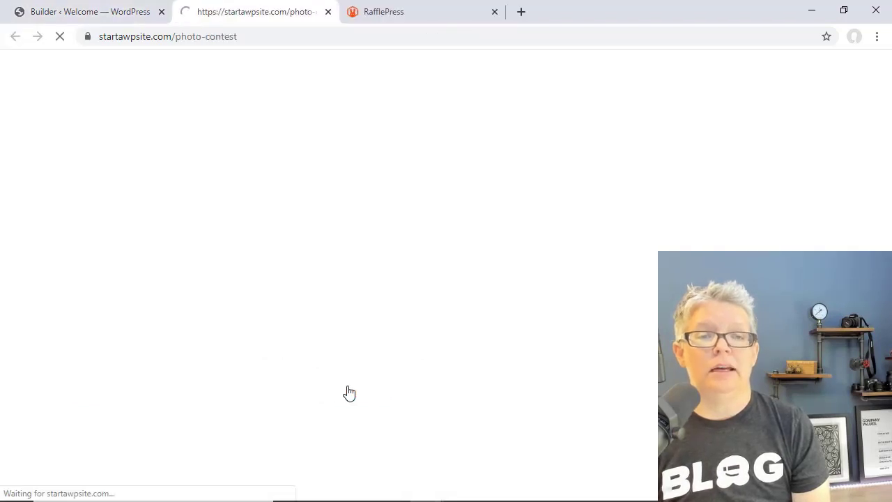
scroll(224, 233, down, 5)
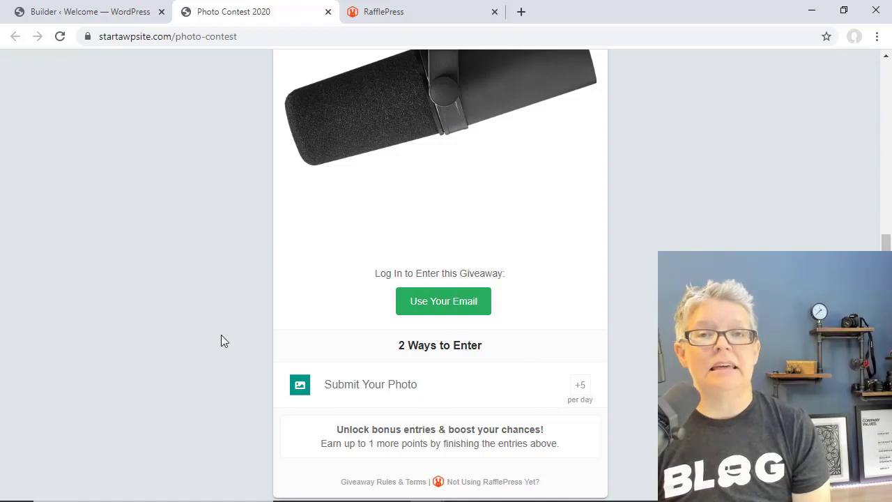
scroll(221, 334, up, 2)
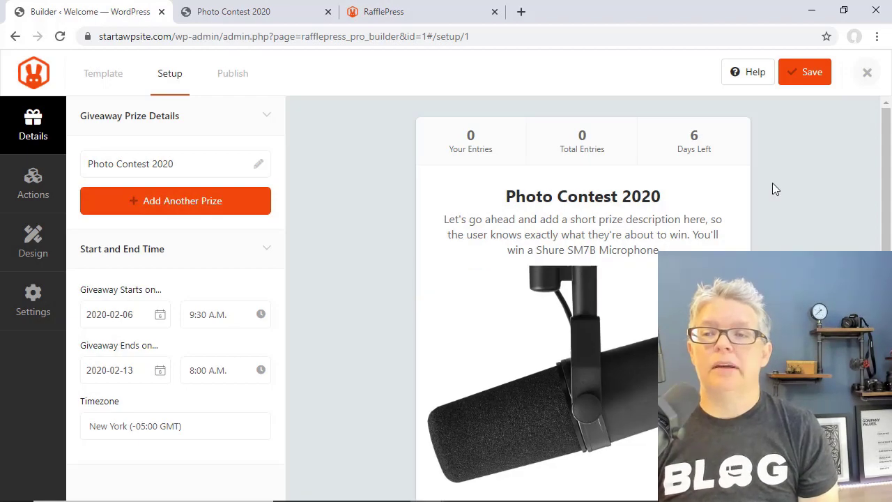
- Close the giveaway builder and start a new post titled 'Photo Contest'
click(868, 74)
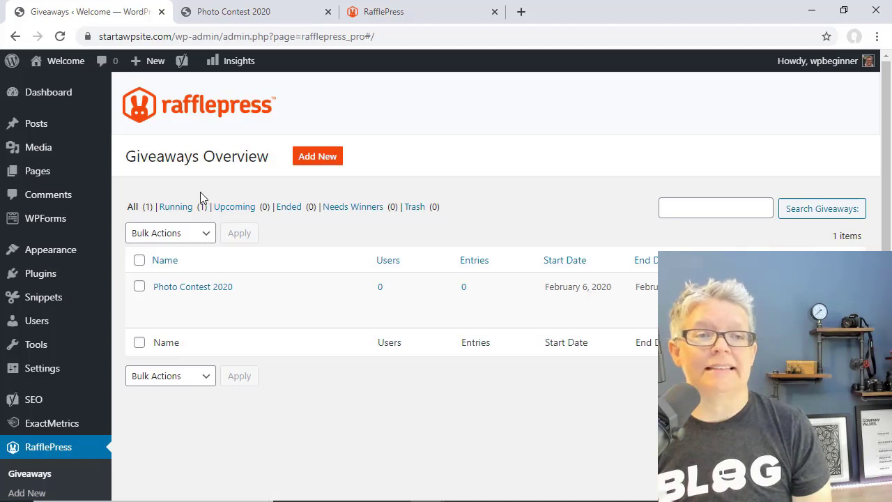
mouse_move(8, 128)
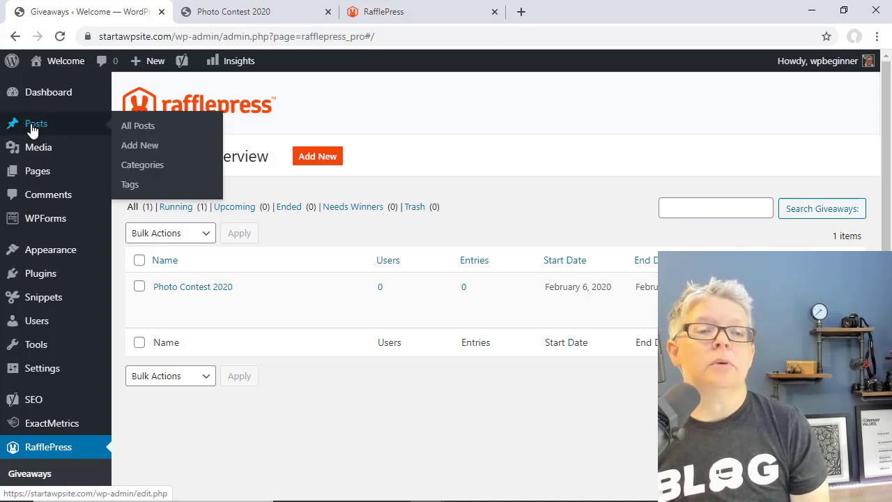
click(146, 150)
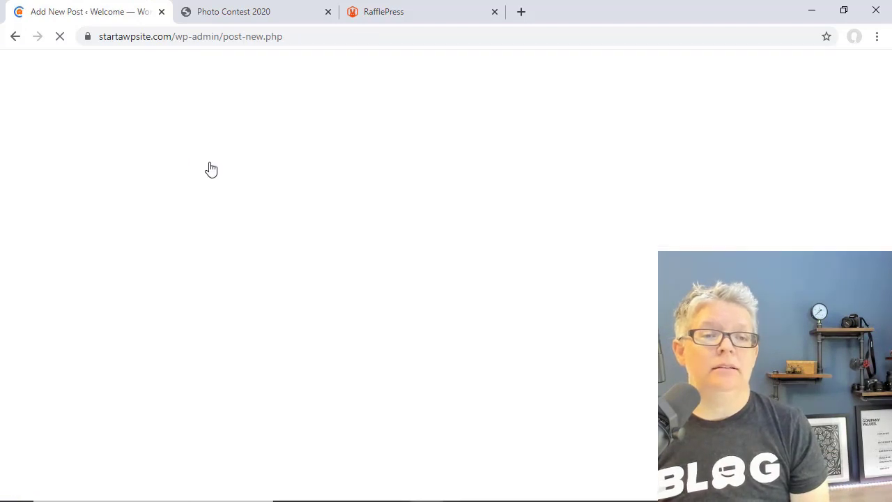
text(Photo Contest)
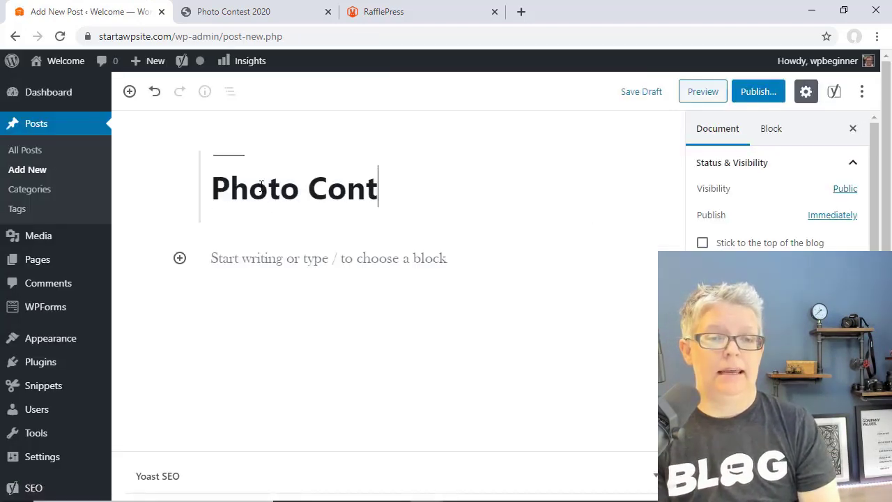
- Embed the Photo Contest 2020 giveaway with a RafflePress block and publish the post
click(179, 259)
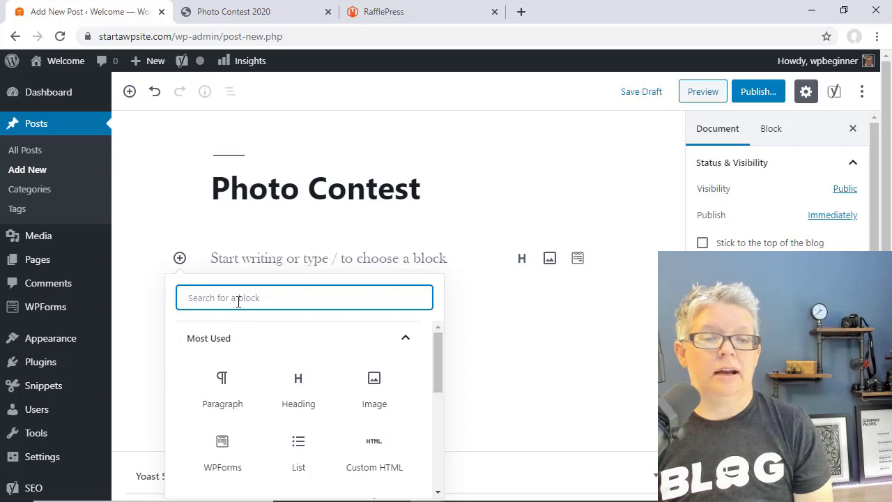
text(raff)
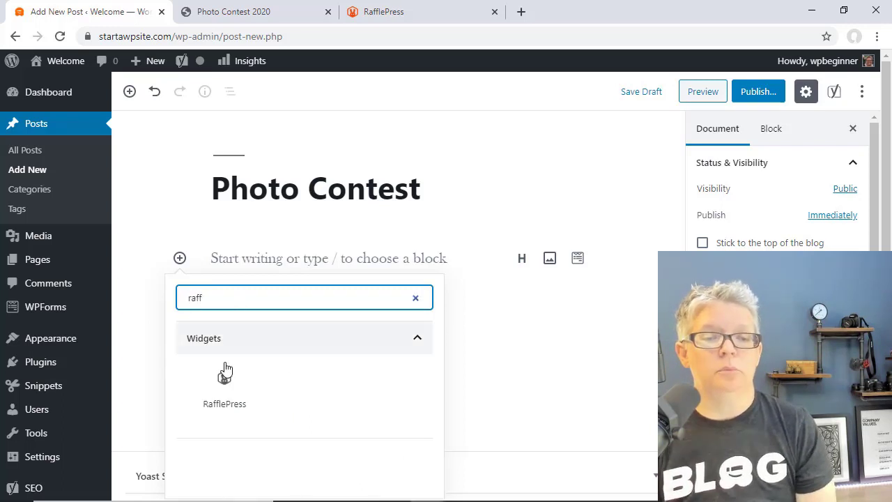
click(224, 378)
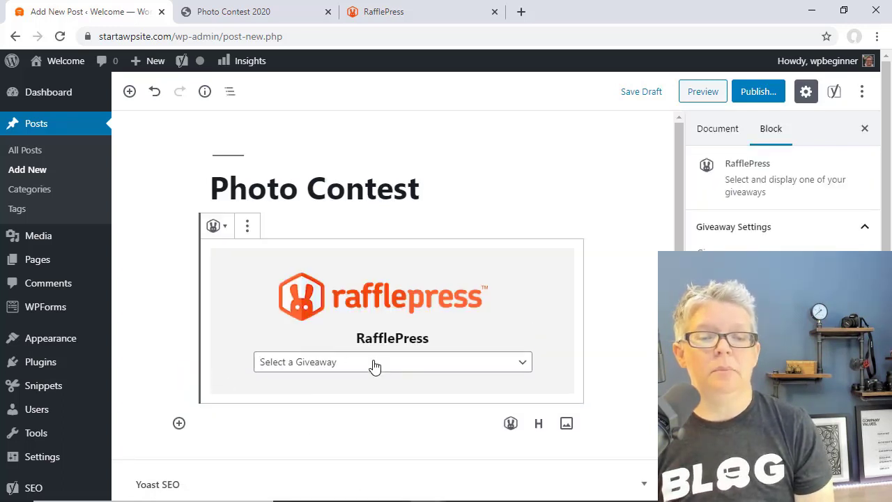
click(373, 363)
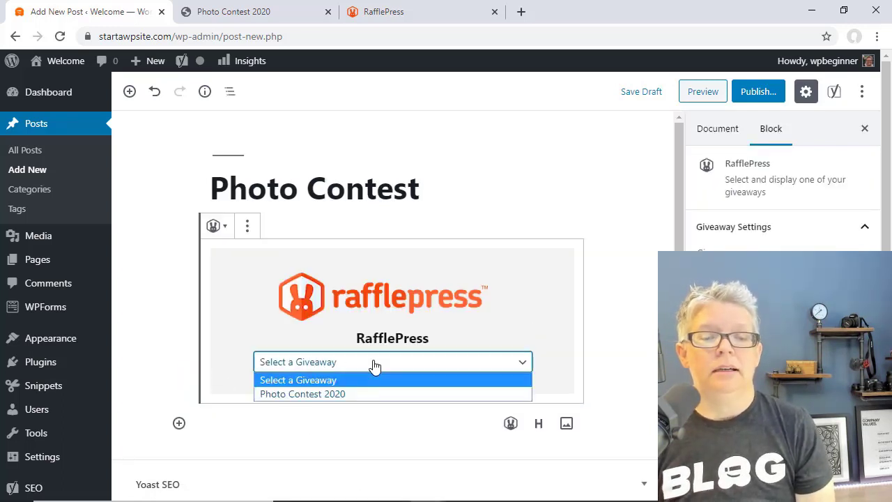
click(274, 395)
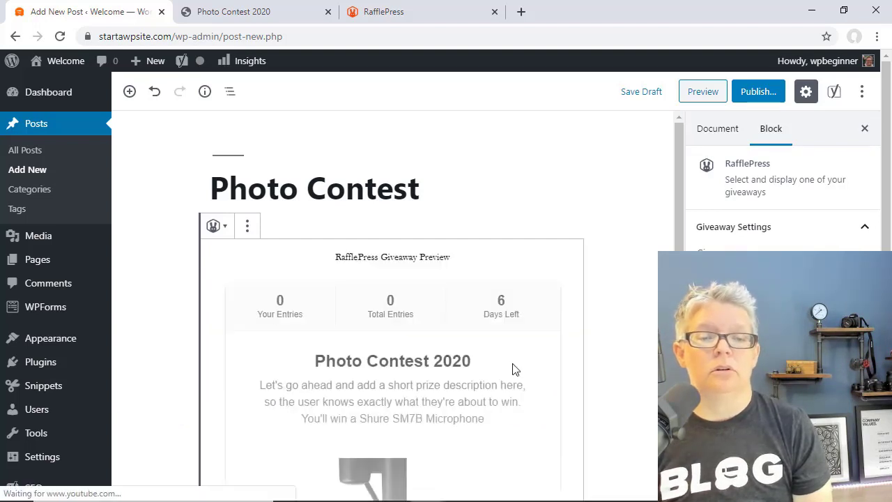
scroll(608, 369, down, 5)
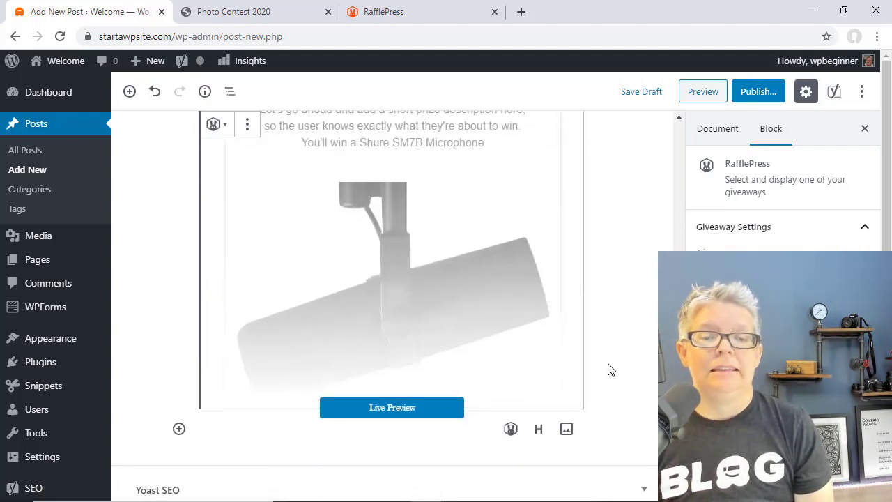
scroll(607, 369, up, 5)
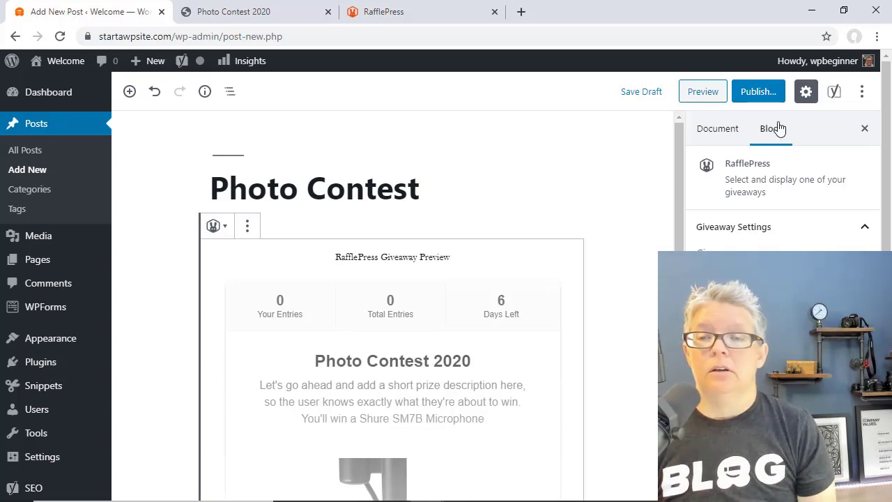
click(763, 96)
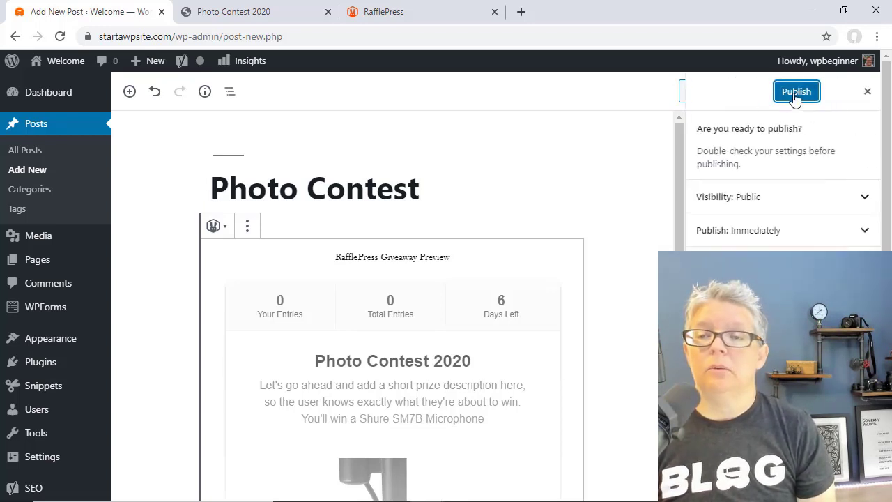
click(797, 93)
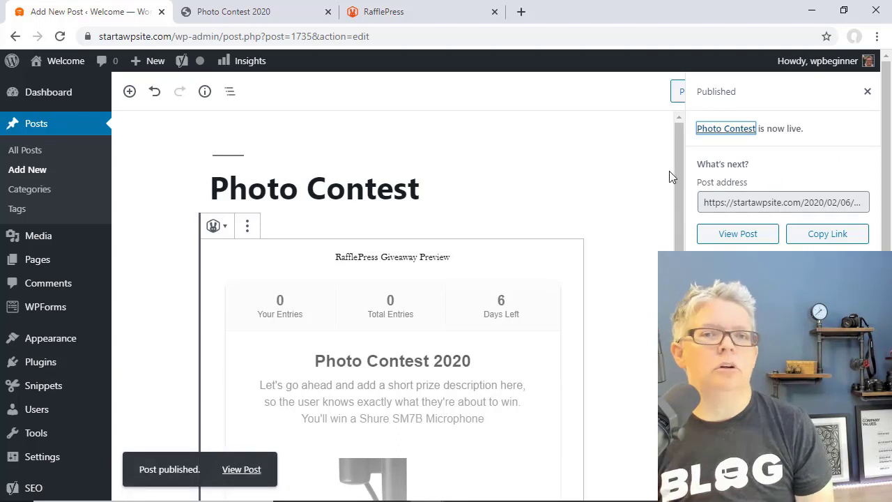
- View the live Photo Contest post, then select the Photo Contest 2020 landing page URL
click(729, 234)
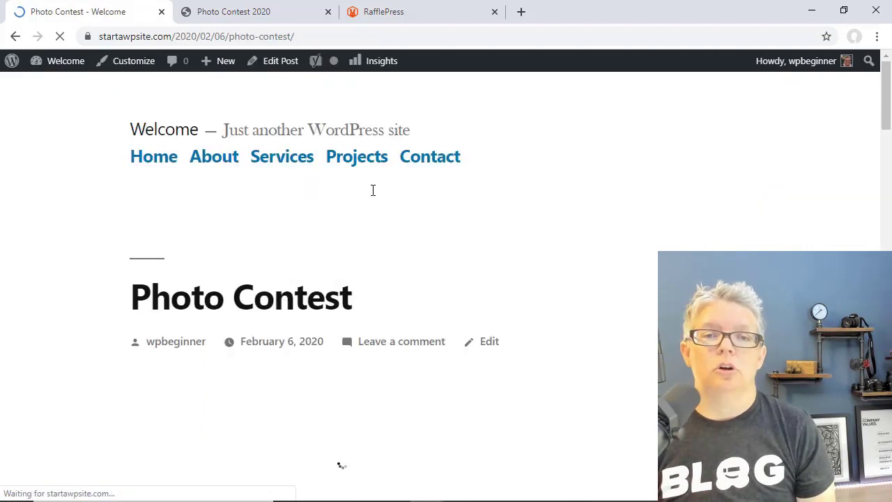
scroll(320, 229, down, 3)
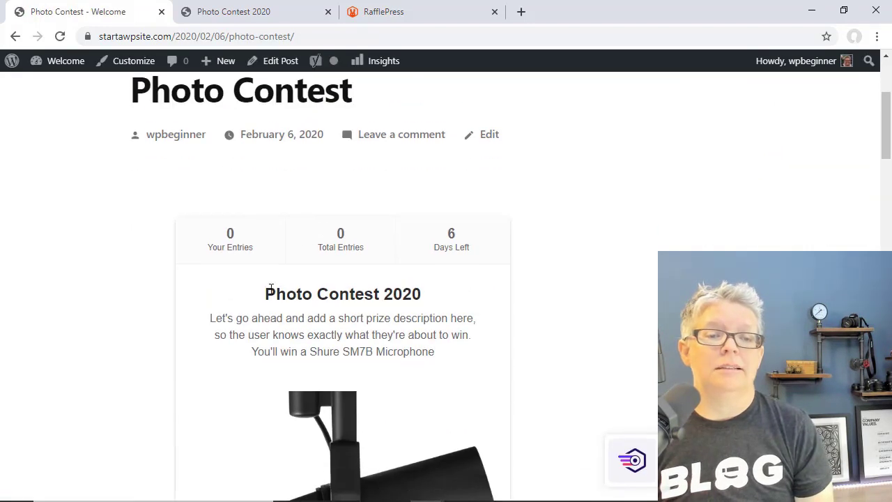
click(243, 19)
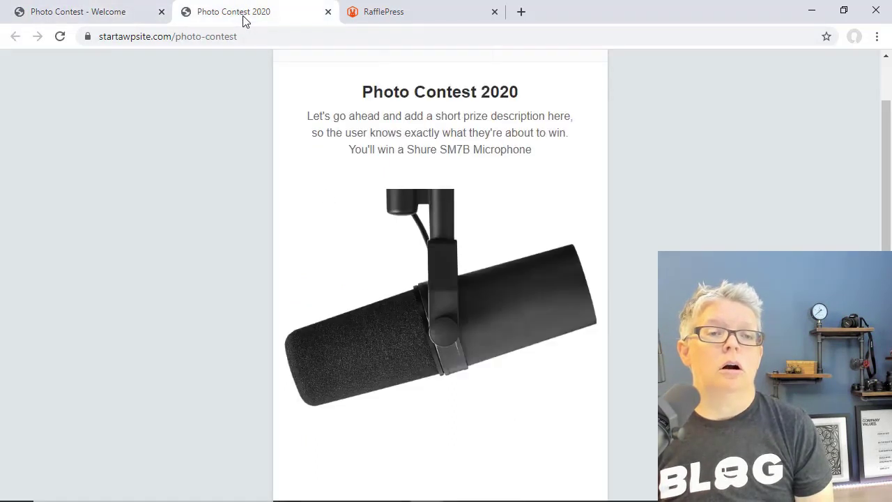
drag(257, 36, 98, 36)
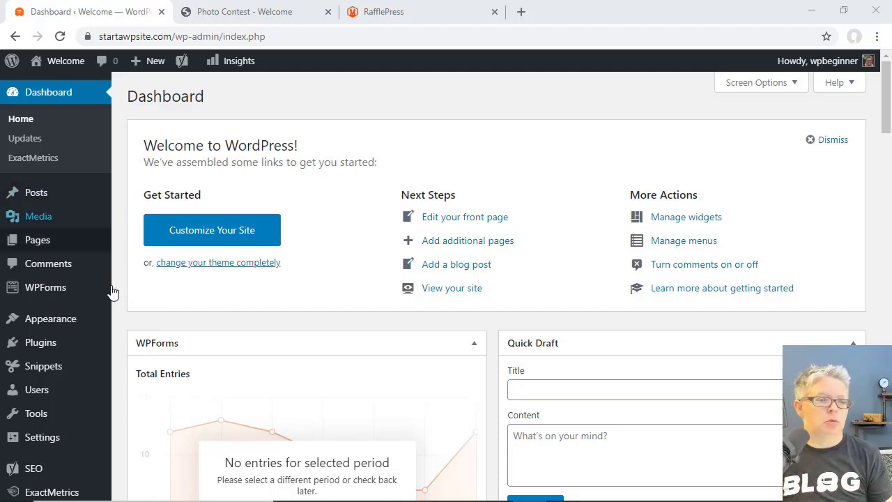
- In RafflePress Giveaways, use End Now on the Photo Contest 2020 row
mouse_move(110, 291)
scroll(112, 293, down, 2)
mouse_move(56, 431)
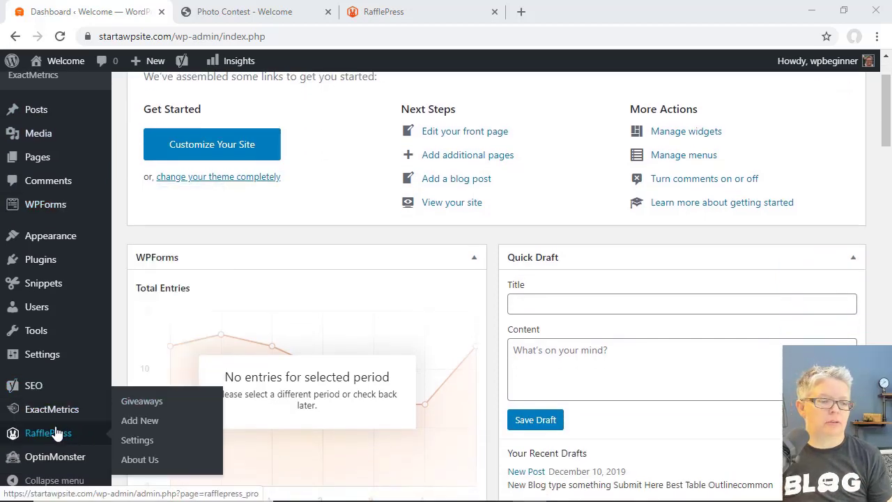
click(142, 402)
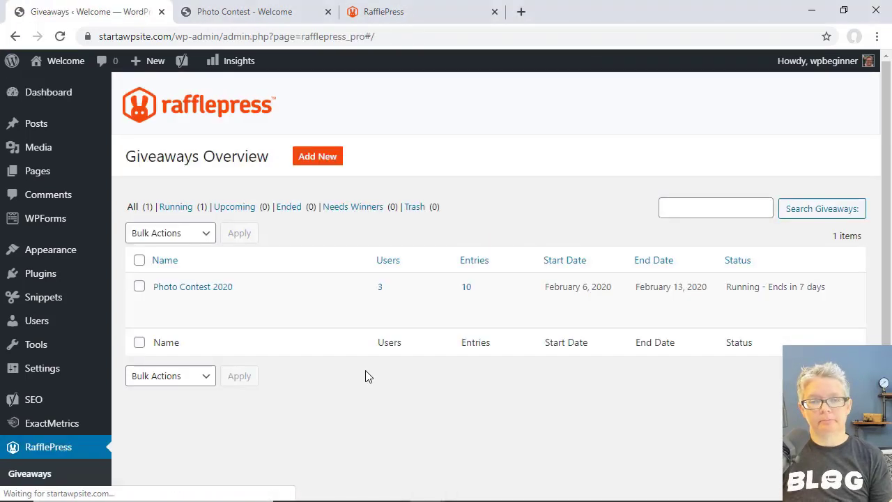
mouse_move(737, 289)
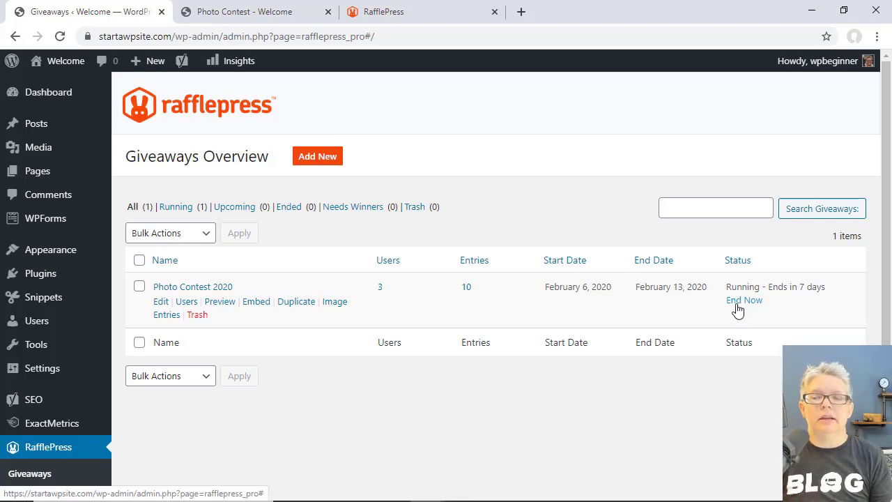
click(743, 301)
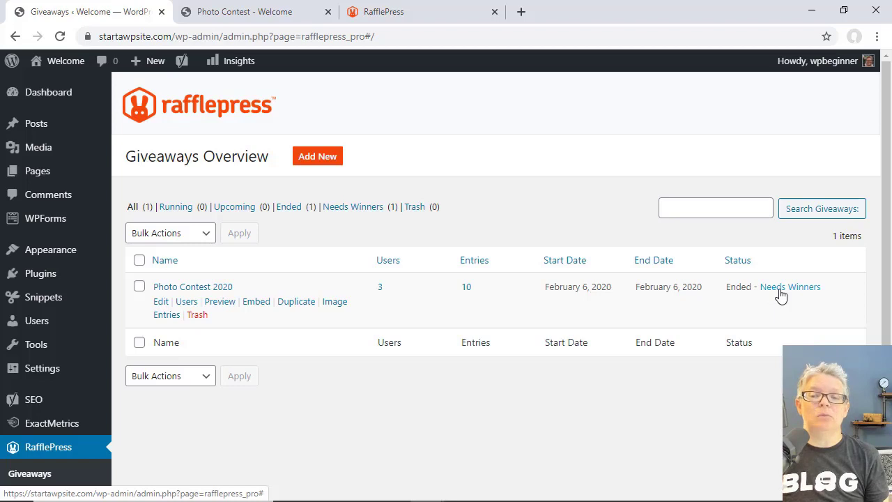
- Draw 1 random winner for Photo Contest 2020, with unverified emails allowed to win
click(781, 292)
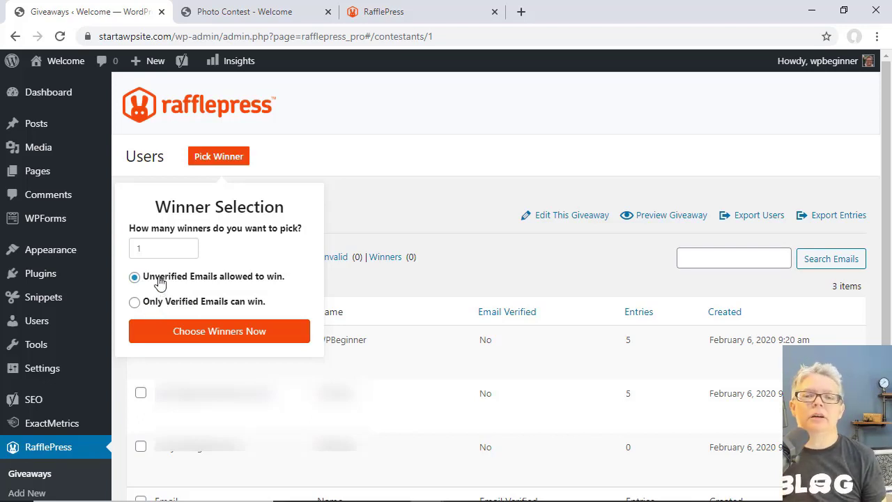
click(219, 332)
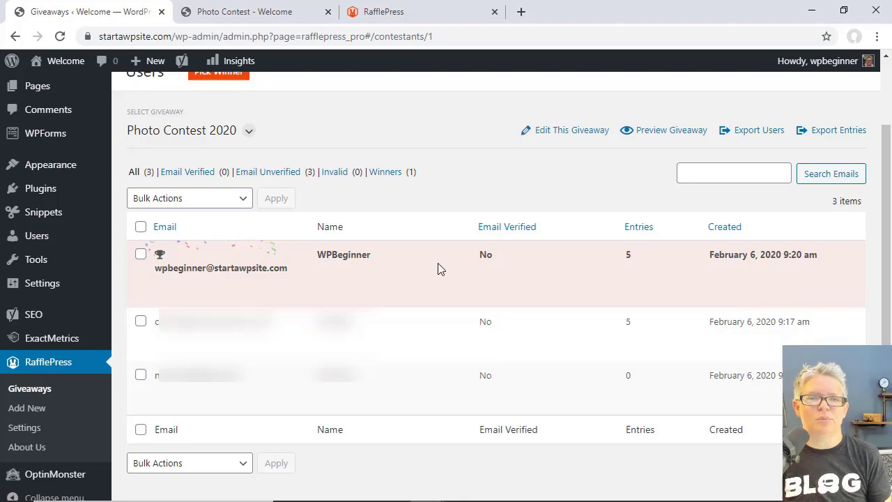
scroll(411, 348, up, 1)
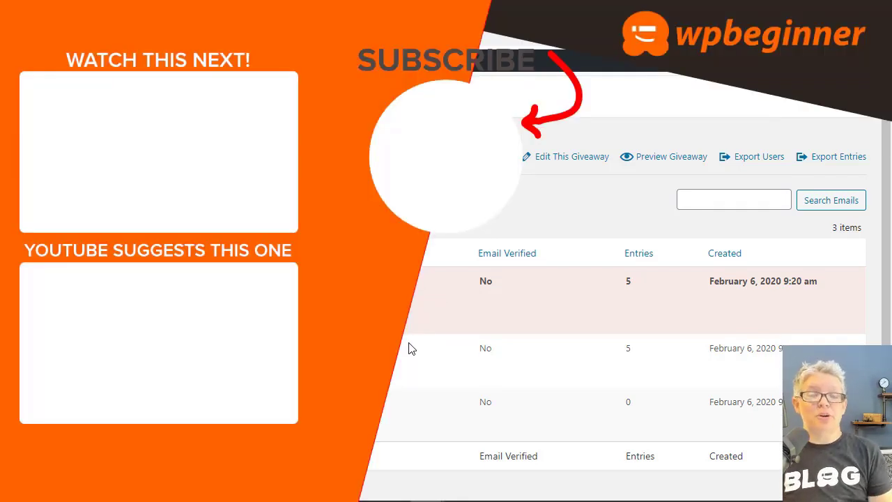